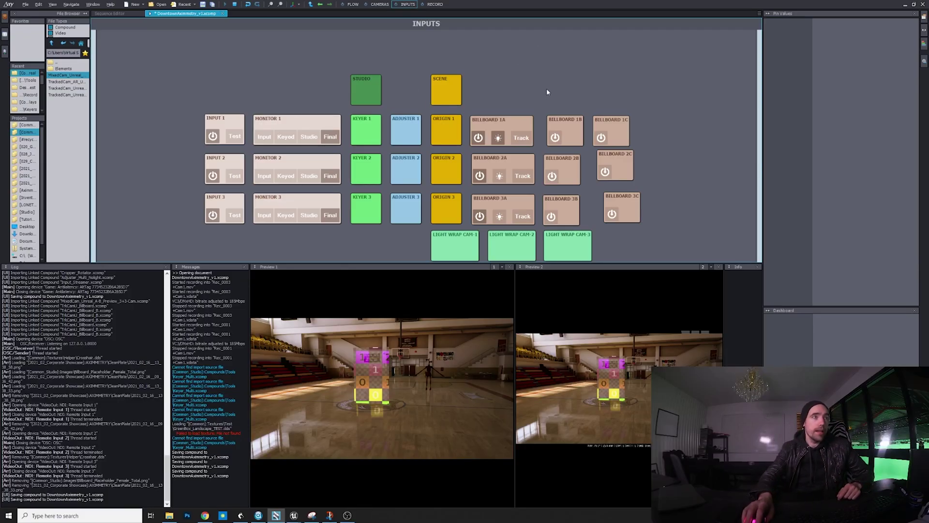
Examine the Billboard 1A settings and the SCENE block's base camera transformation on the inputs board.
left_click_drag(515, 119, 522, 92)
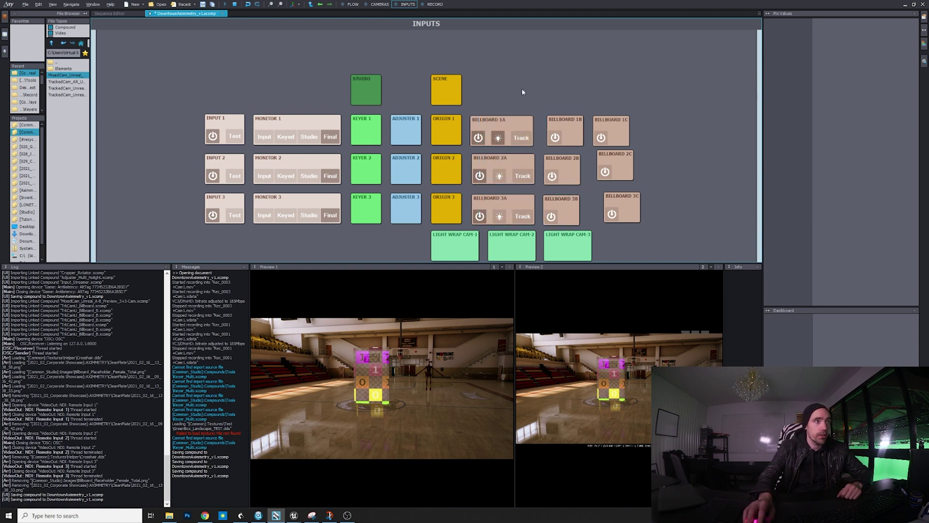
left_click(521, 136)
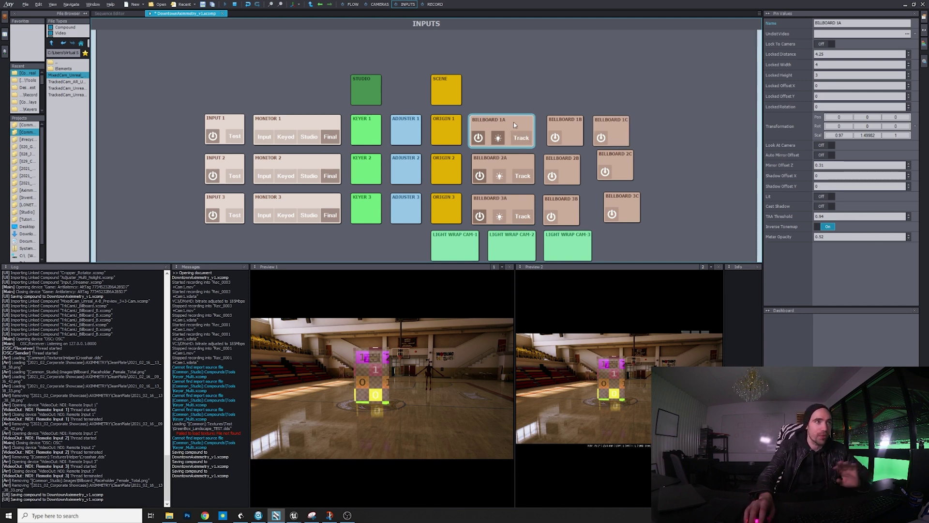
left_click(525, 73)
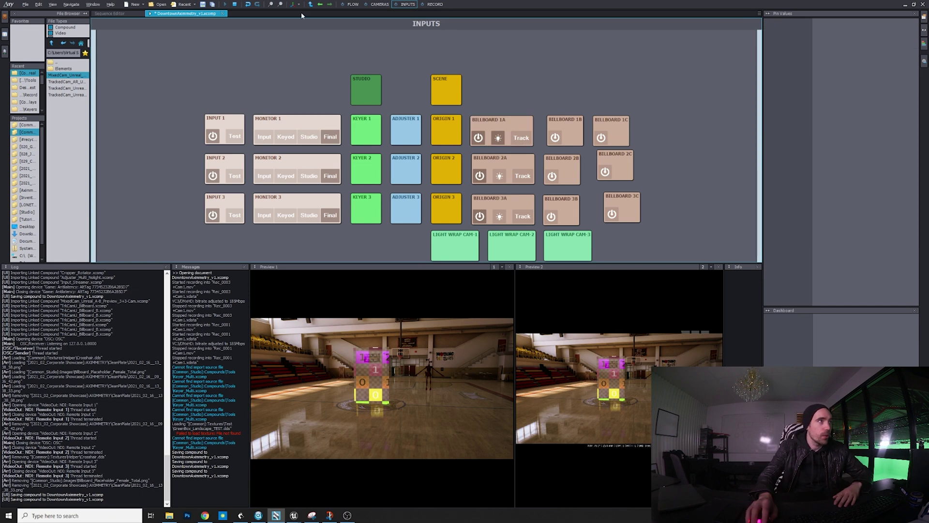
left_click(351, 4)
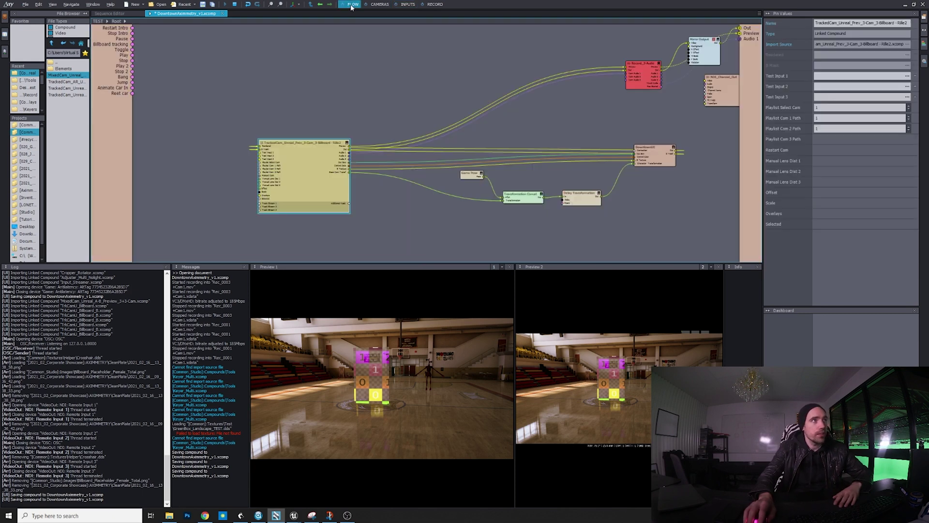
left_click(428, 5)
left_click(407, 4)
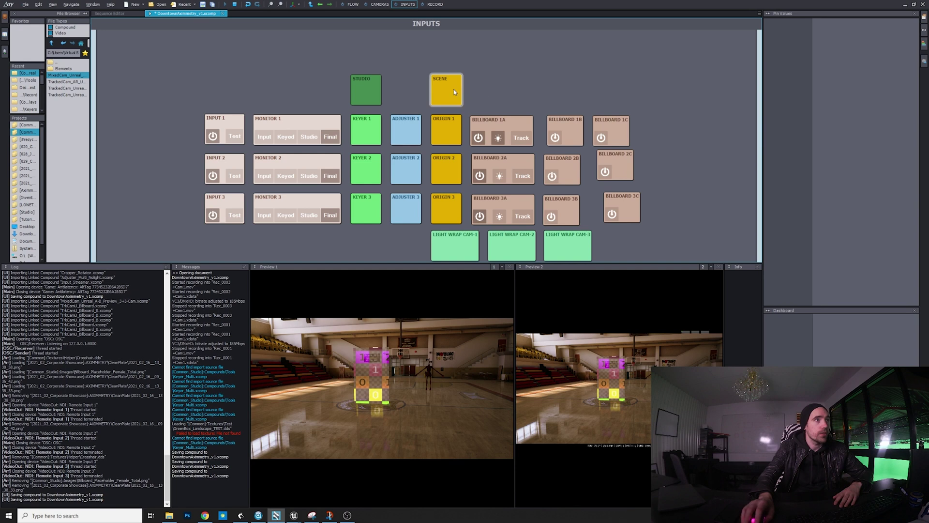
left_click(454, 89)
left_click_drag(865, 43, 866, 43)
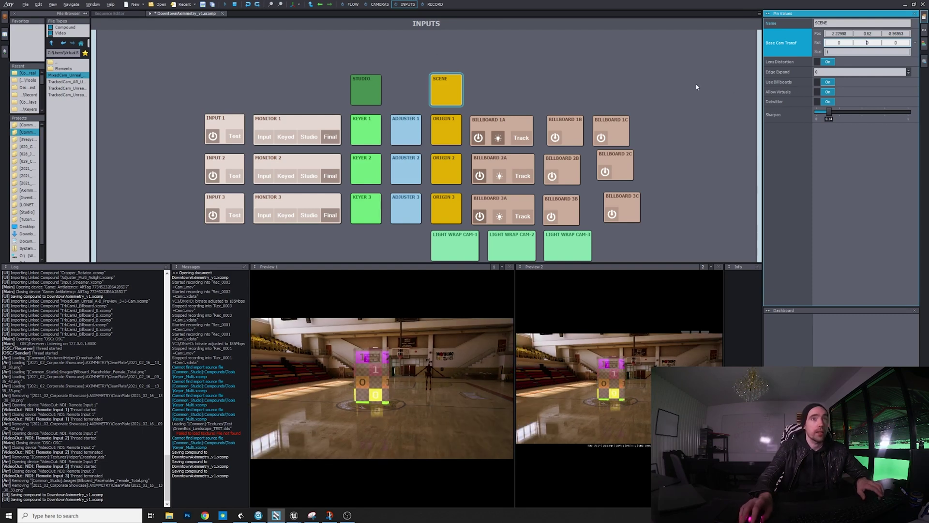
Save the compound and open the TrackedCam_Unreal_Prev_3-Cam_3-Billboard - Rille2 module for in-place editing in the flow.
key("ctrl+s")
left_click(350, 4)
left_click(344, 121)
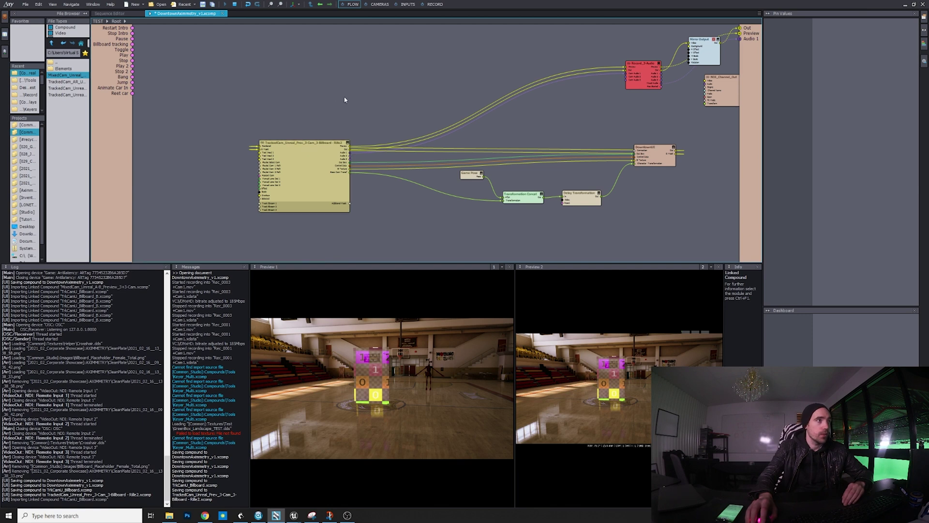
left_click(280, 190)
right_click(293, 160)
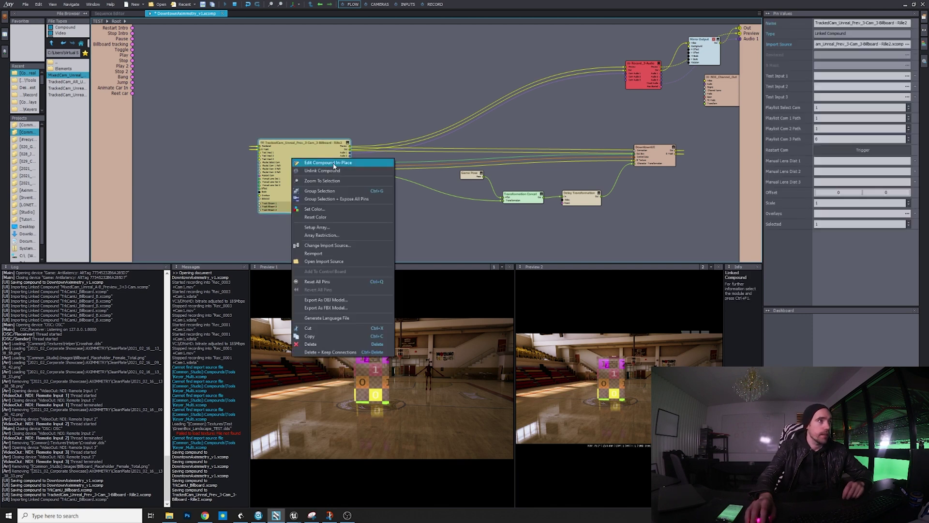
left_click(328, 163)
double_click(315, 148)
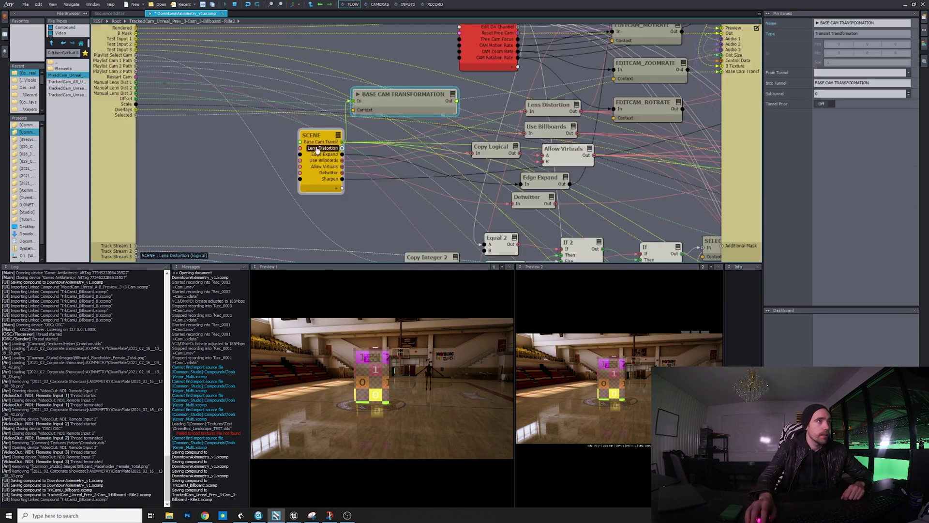
Delete the existing BASE CAM TRANSFORMATION transmit module beside the SCENE module.
left_click(406, 105)
left_click(370, 133)
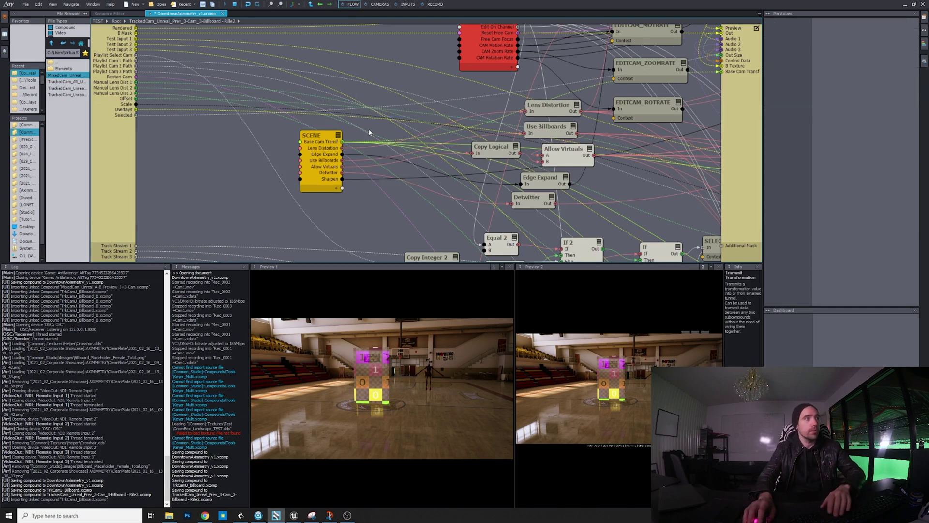
left_click(324, 137)
Insert a Transmit Transformation module near SCENE and connect SCENE's Base Cam Transf output to its In pin.
scroll(324, 137, "down", 3)
scroll(324, 141, "up", 3)
scroll(324, 140, "down", 3)
scroll(323, 144, "up", 4)
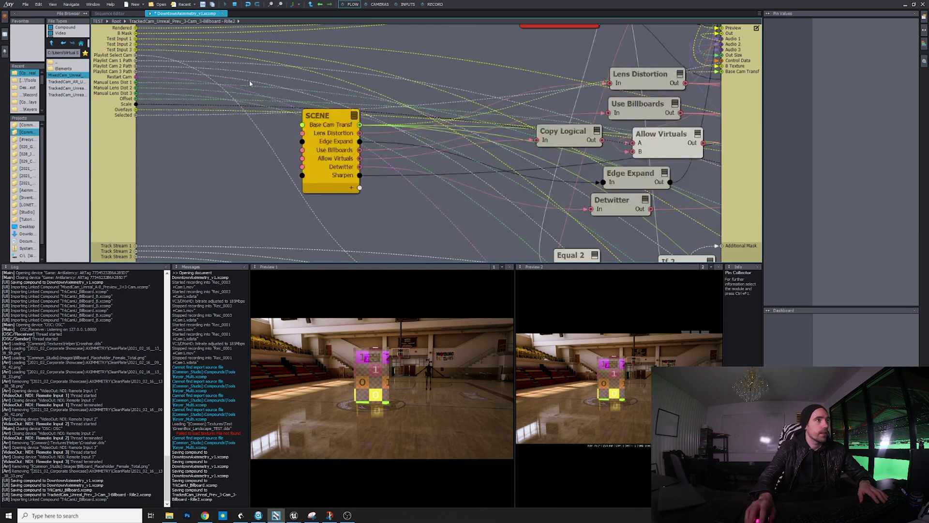
left_click_drag(255, 91, 398, 191)
left_click(398, 192)
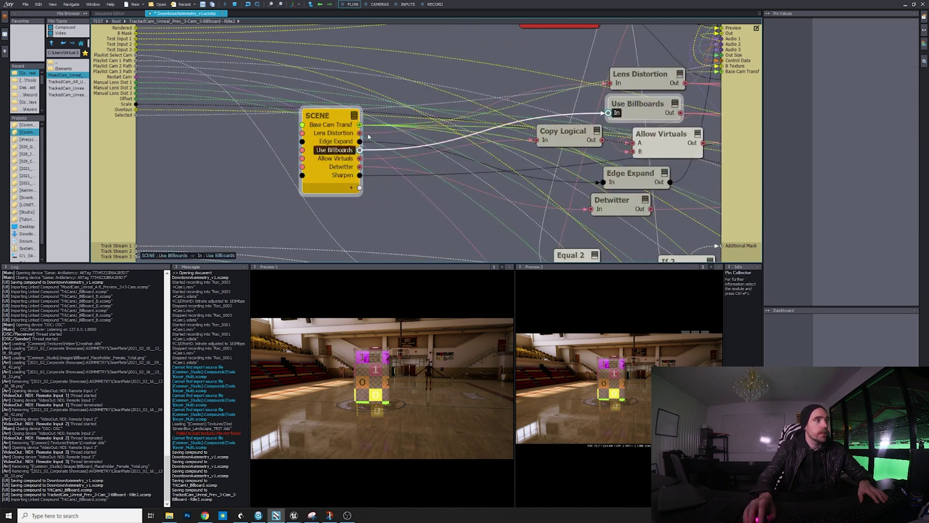
right_click(381, 91)
left_click(406, 94)
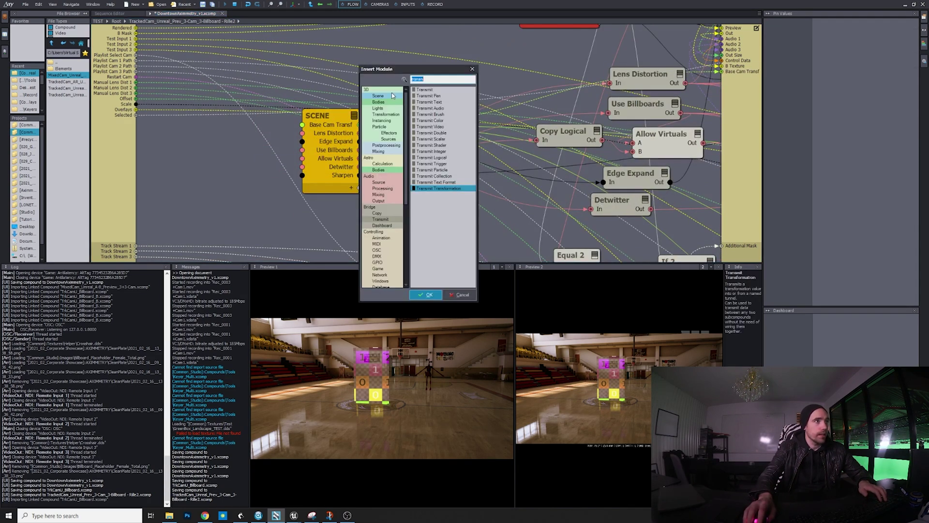
type("transm")
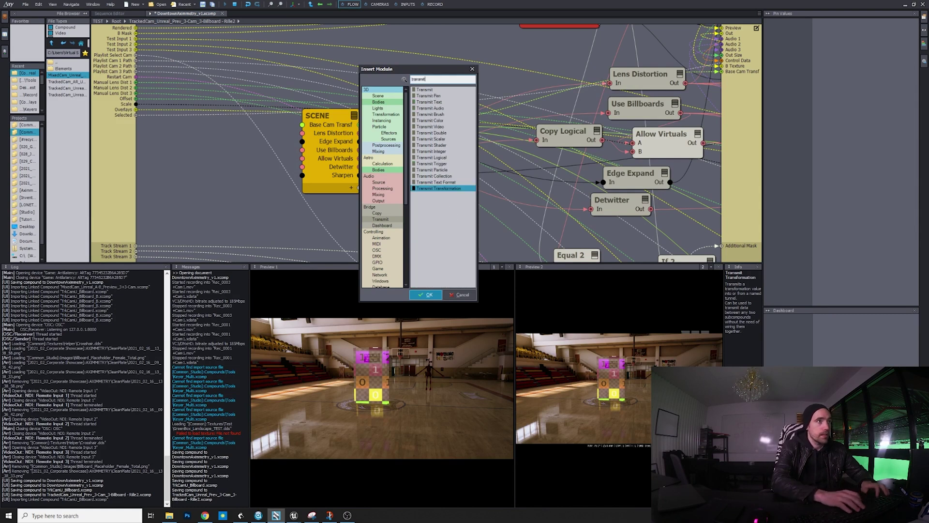
type("it")
key("Return")
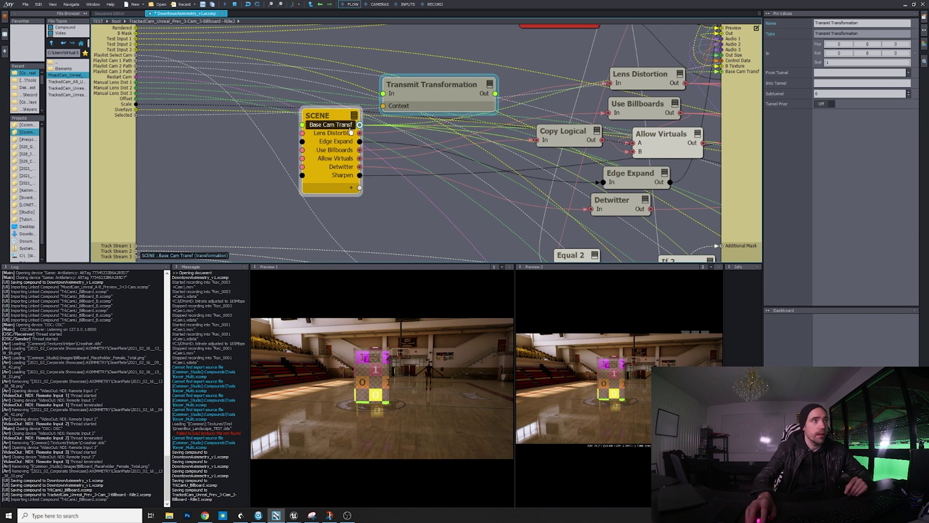
left_click_drag(360, 125, 382, 93)
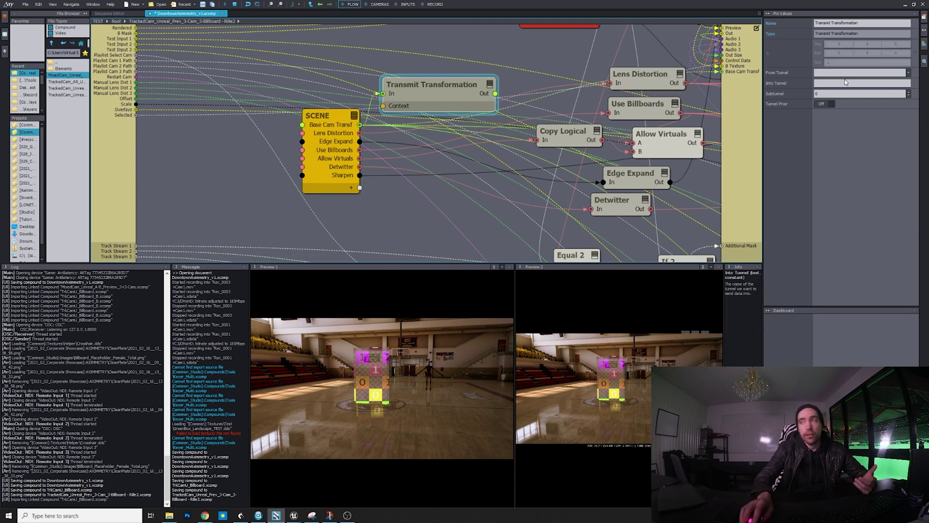
Set the transmit module's Into Tunnel to BASE CAM TRANSFORMATION and move the module slightly up and away from SCENE.
left_click(825, 84)
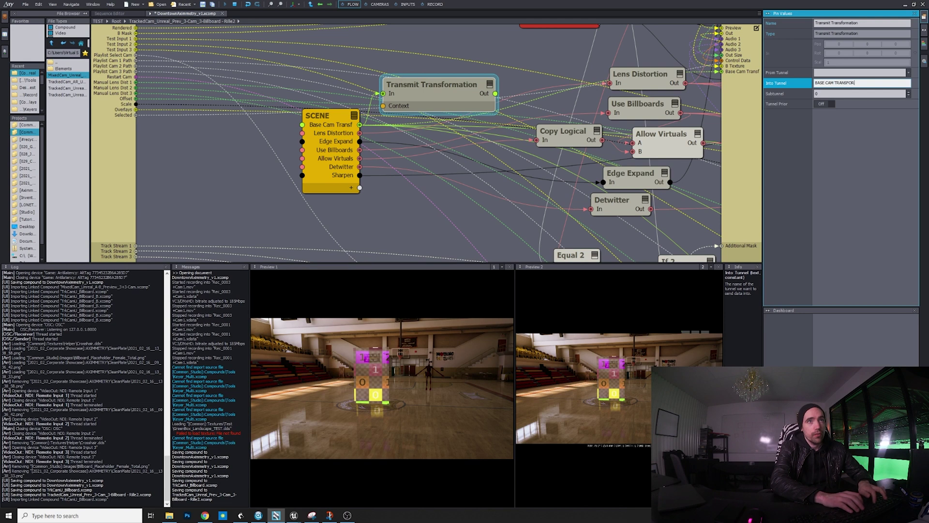
key("Return")
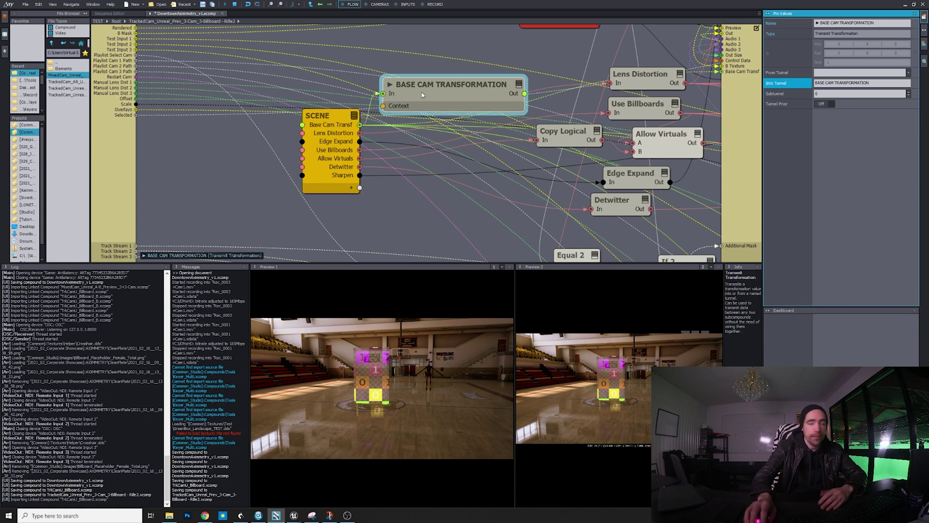
left_click_drag(449, 86, 437, 79)
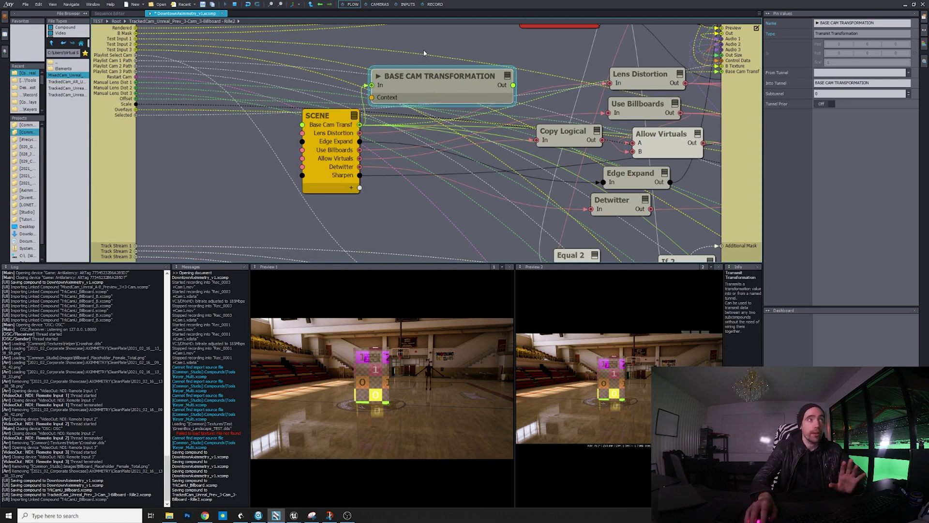
Go from the Billboard 1A block on the inputs board to its source module in the flow.
left_click(434, 5)
left_click(407, 4)
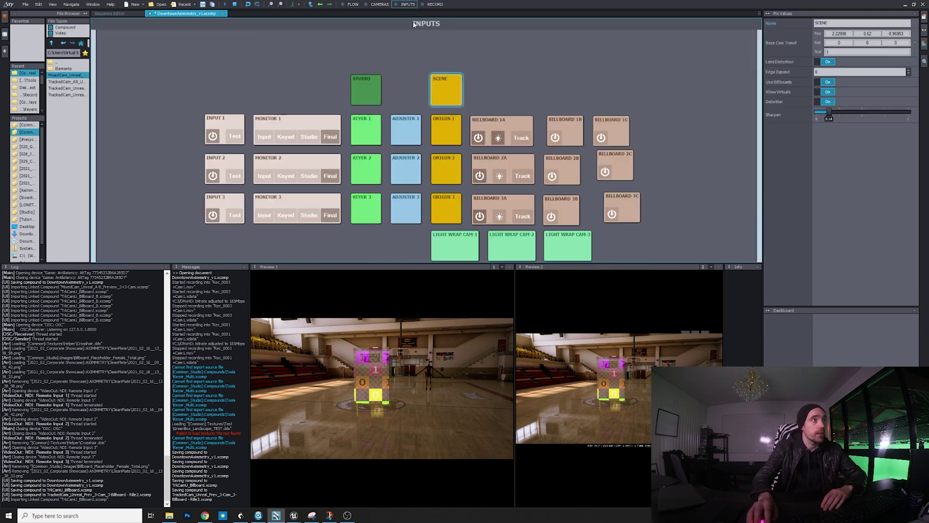
right_click(500, 124)
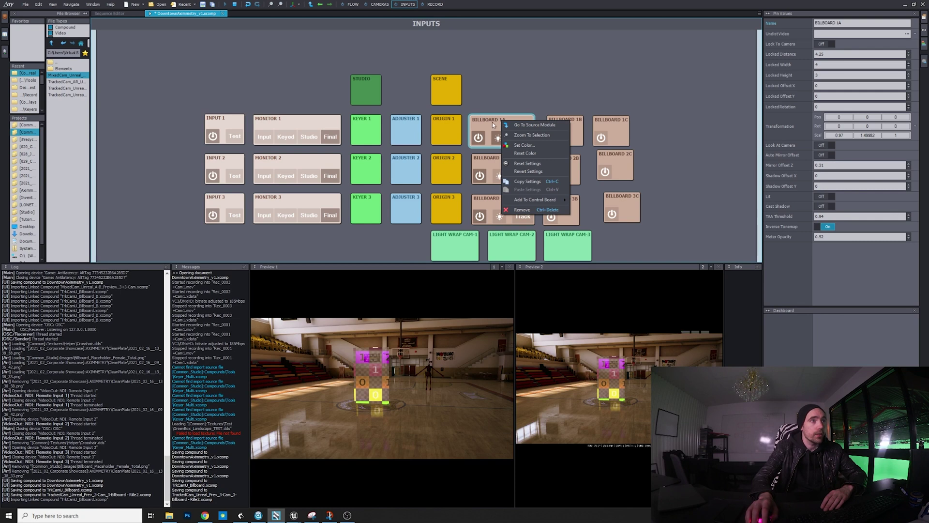
left_click(492, 124)
right_click(499, 120)
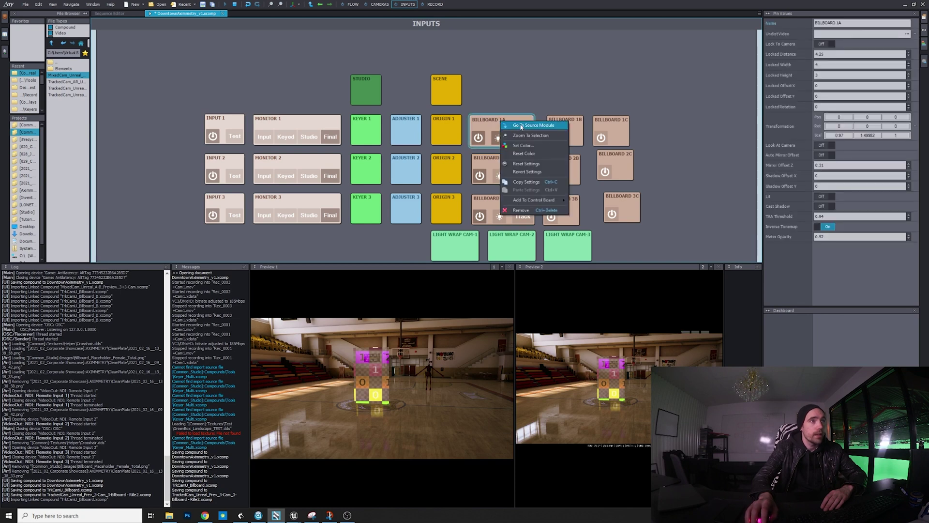
left_click(520, 126)
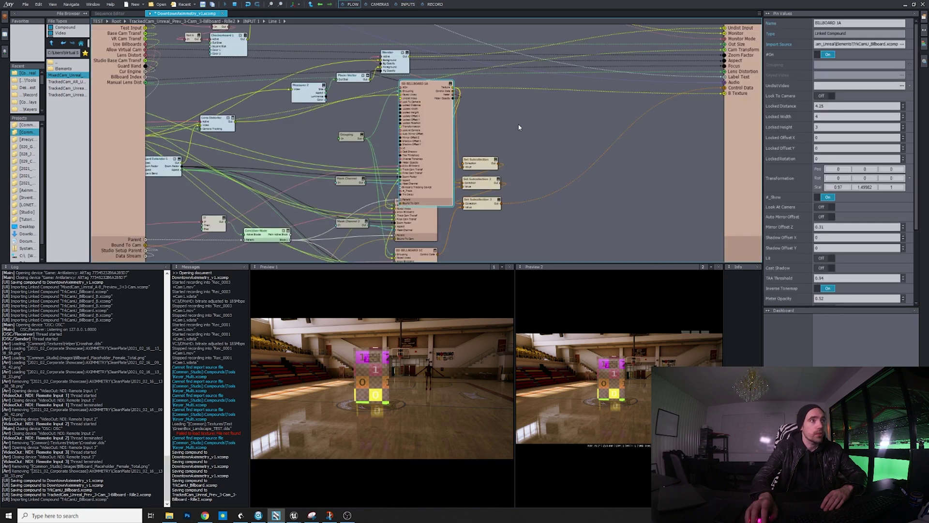
Open the Billboard 1A linked compound for in-place editing and bring up its Scene Node area.
left_click(517, 113)
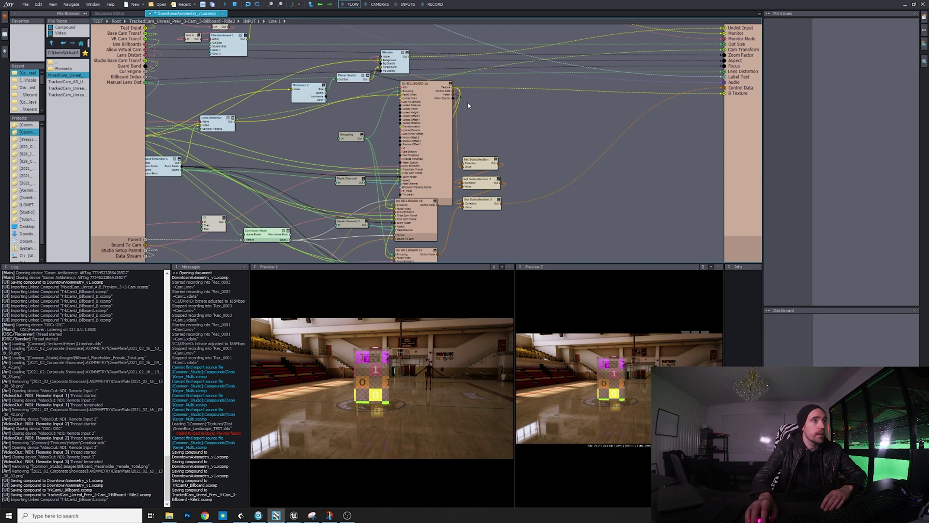
left_click(428, 87)
right_click(431, 103)
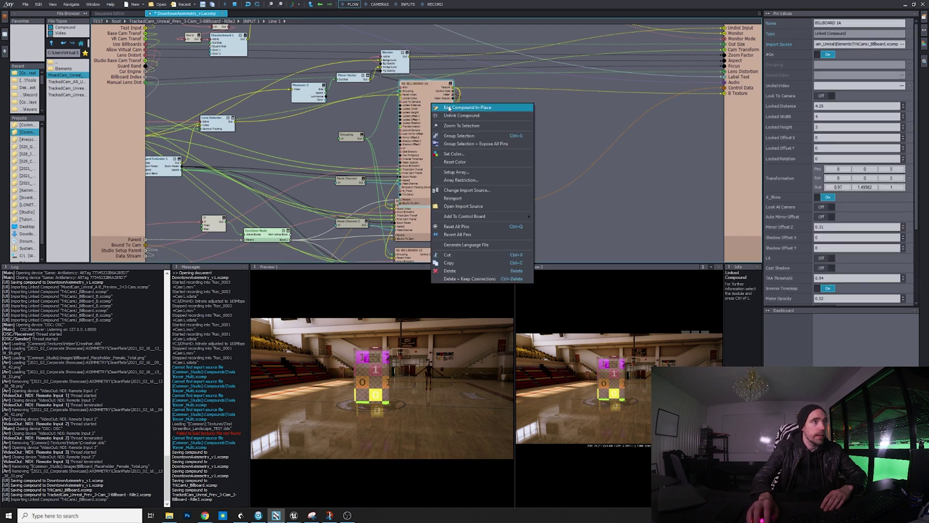
left_click(449, 107)
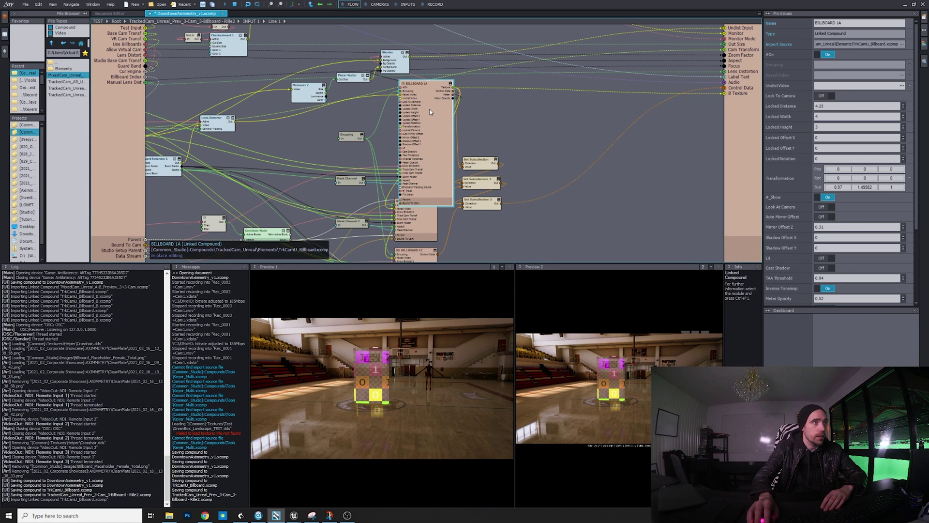
middle_click_drag(482, 133, 499, 66)
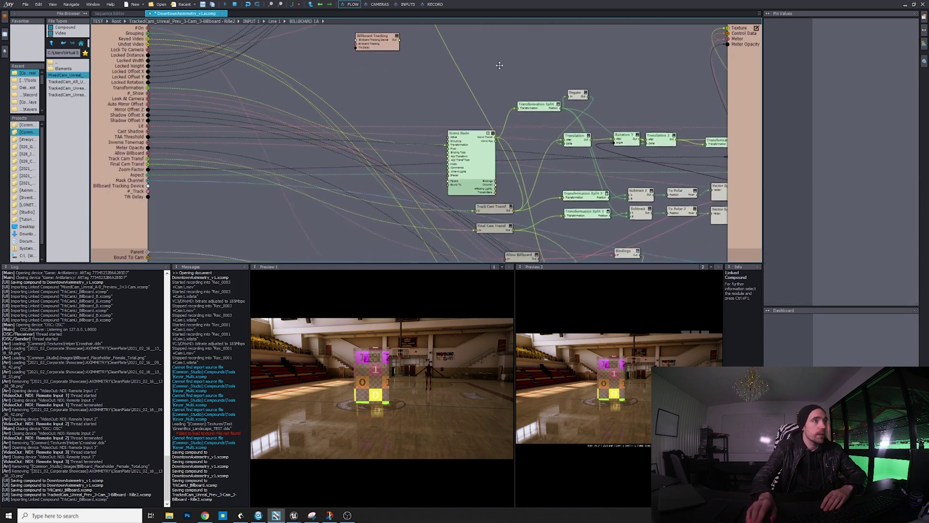
Widen the billboard by adjusting the X scale in the Scene Node's transformation.
left_click(488, 132)
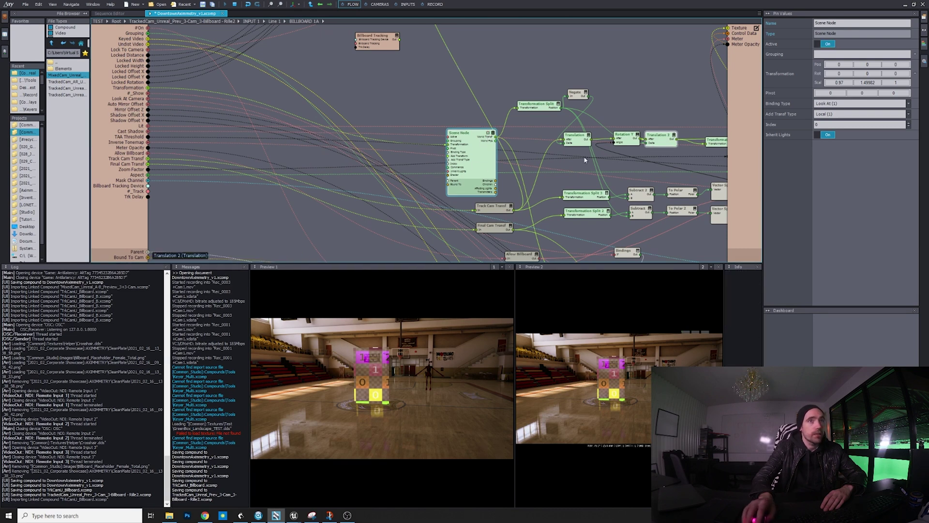
left_click_drag(845, 82, 836, 82)
left_click(448, 91)
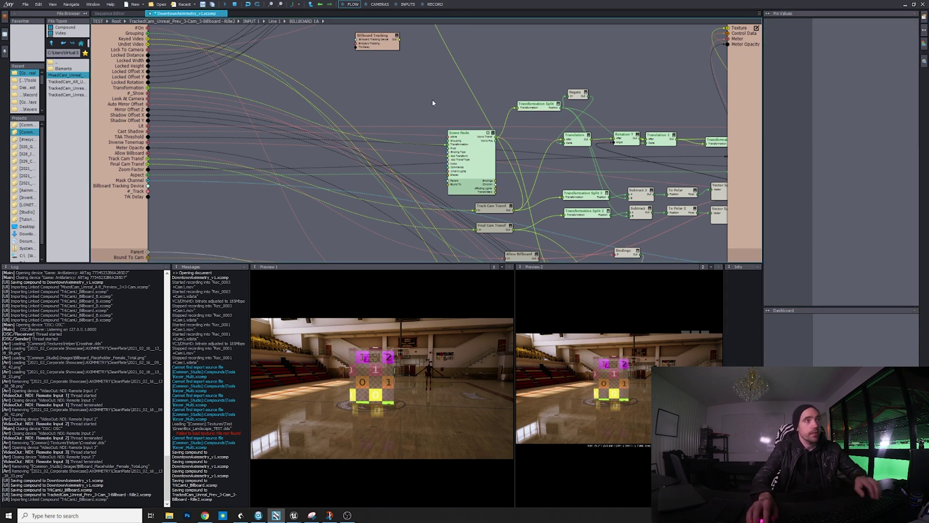
Move the Billboard Tracking compound to the upper part of the flow, clear of the Scene Node.
left_click_drag(391, 49, 380, 75)
right_click_drag(431, 83, 441, 111)
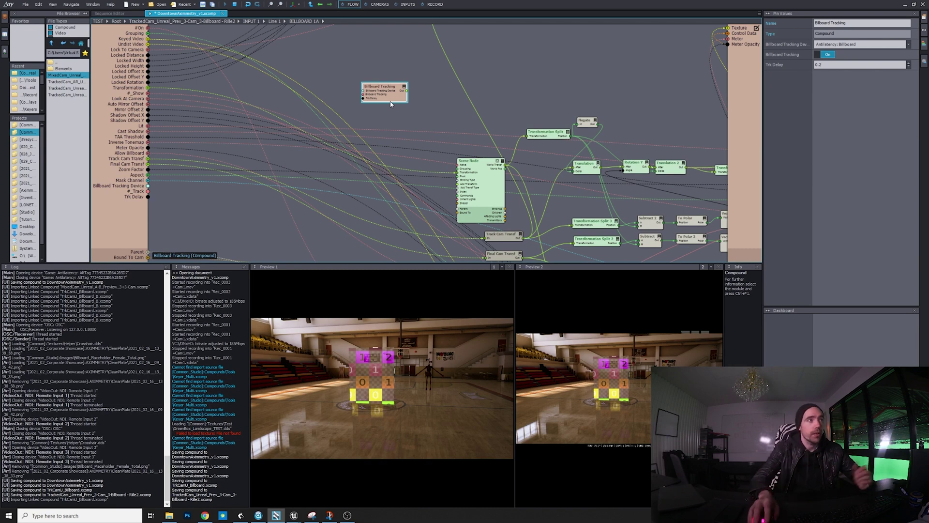
left_click_drag(401, 102, 386, 66)
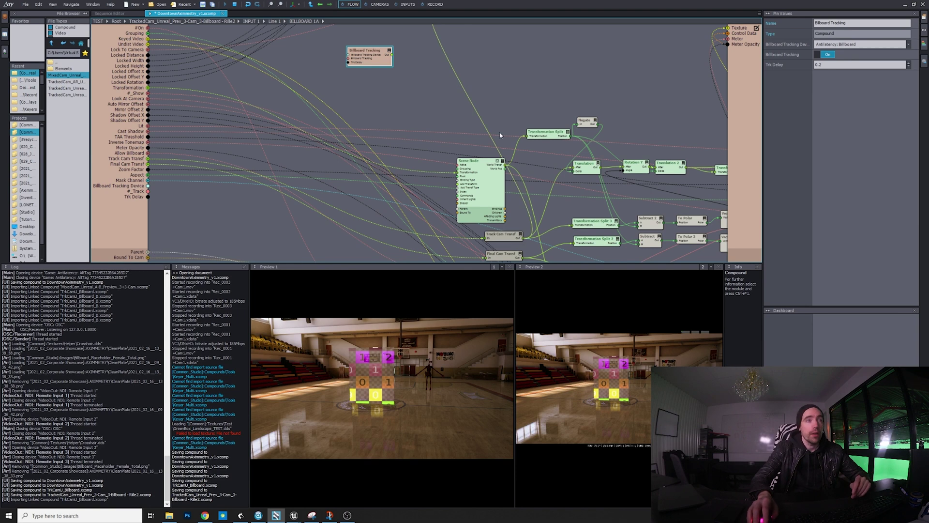
left_click_drag(380, 57, 366, 43)
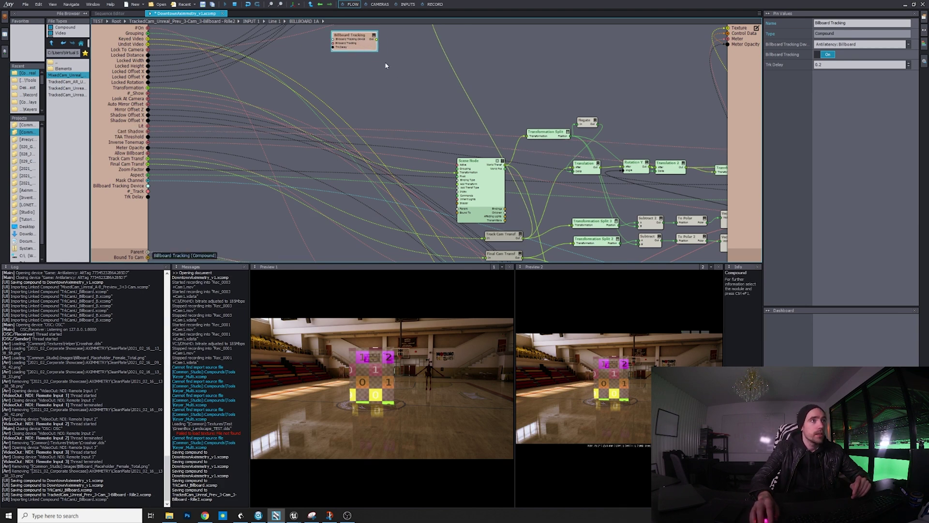
Insert a Game Pose module in the empty area between Billboard Tracking and the Scene Node.
left_click(413, 101)
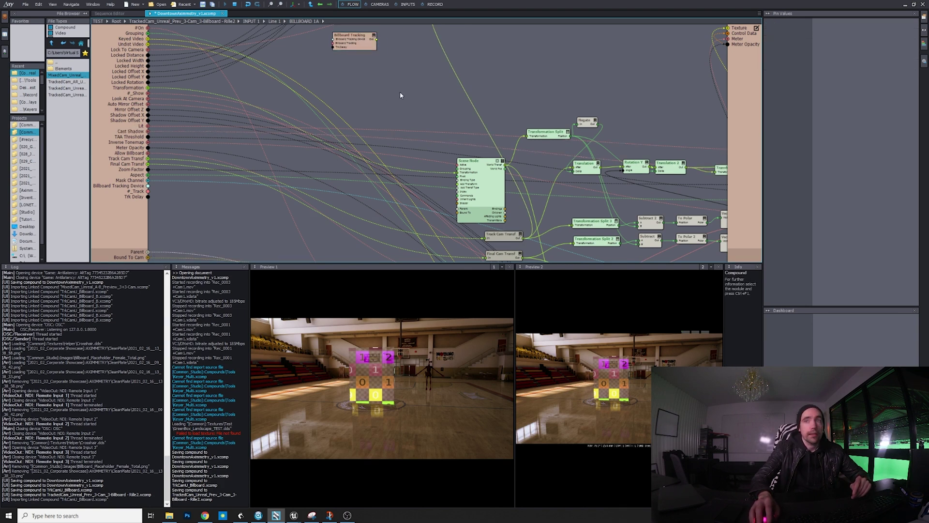
right_click(407, 107)
left_click(409, 114)
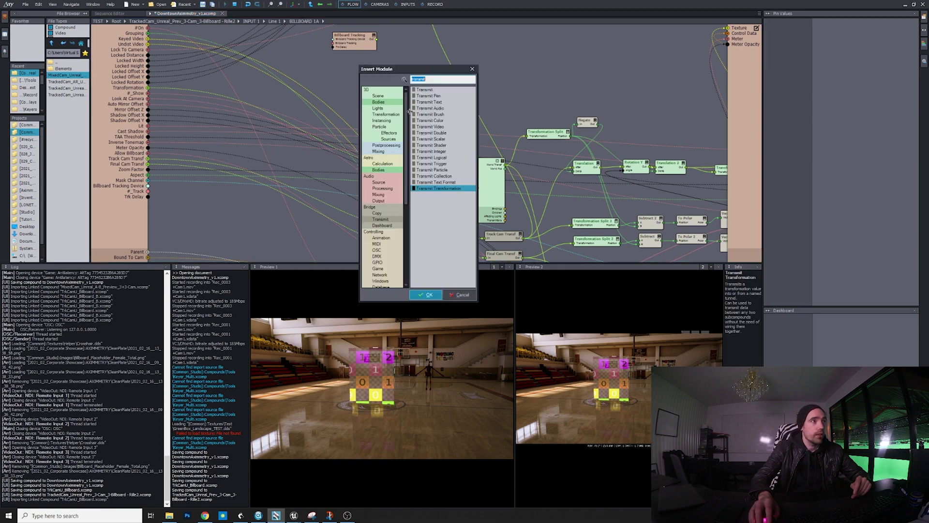
type("game")
key("Return")
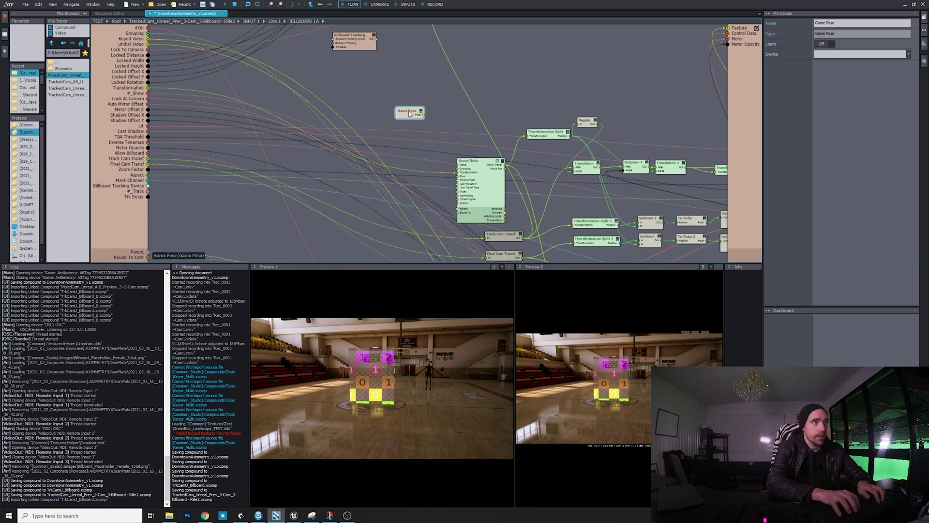
Set the Game Pose module's device to Antilatency: Billboard and move the module closer to Billboard Tracking.
left_click(855, 54)
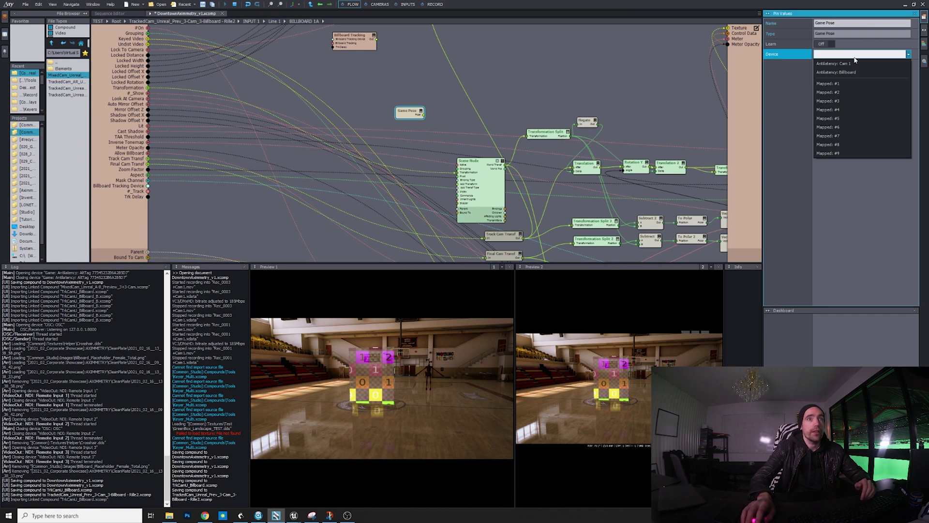
left_click(855, 58)
left_click(855, 57)
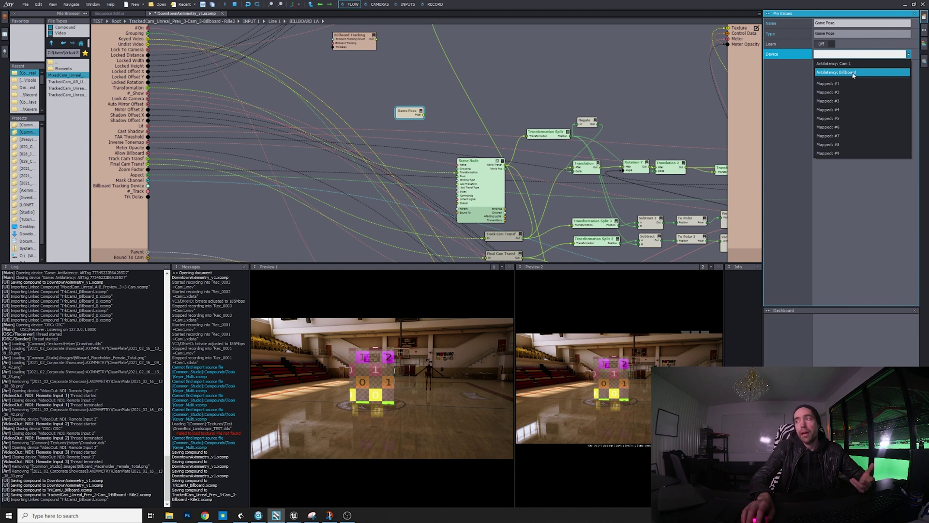
left_click(854, 72)
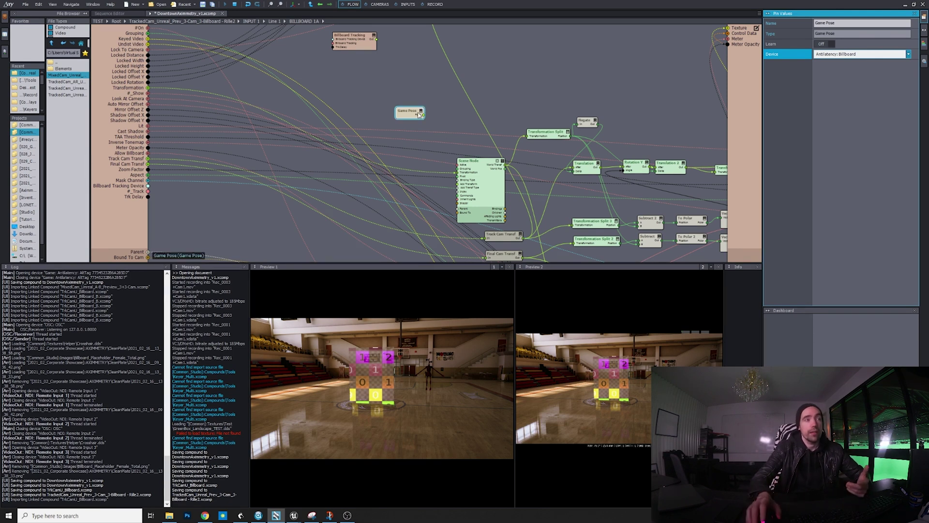
left_click_drag(419, 114, 386, 104)
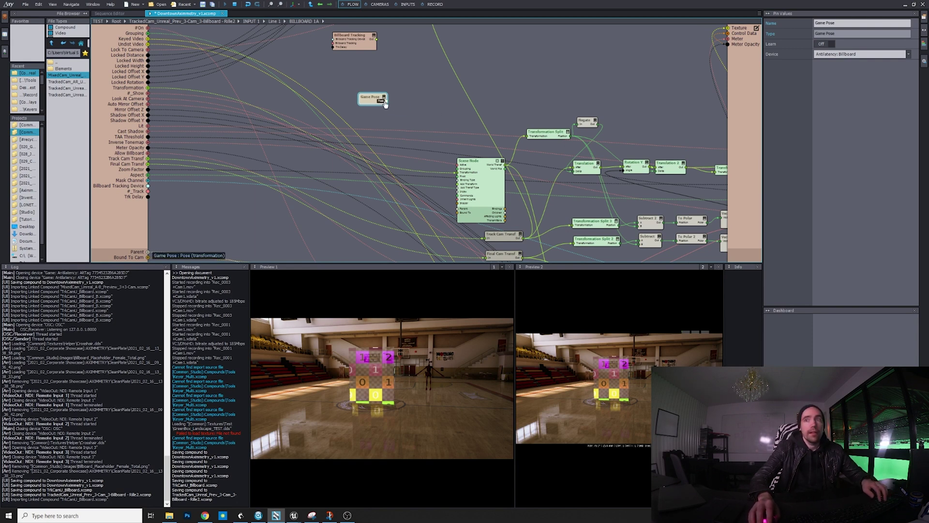
Insert a Transformation Split module fed by Game Pose's Pose output, and shift both modules slightly up and left.
right_click(413, 105)
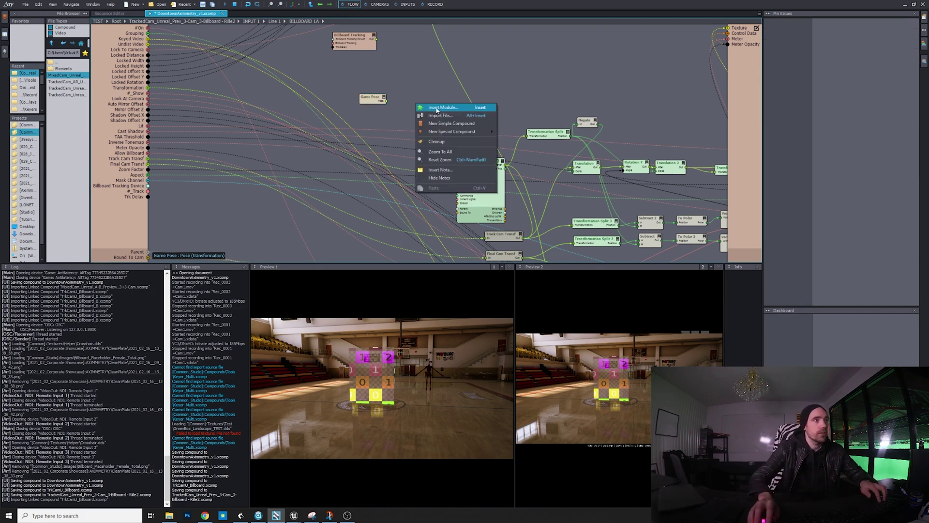
left_click(421, 108)
type("transfo")
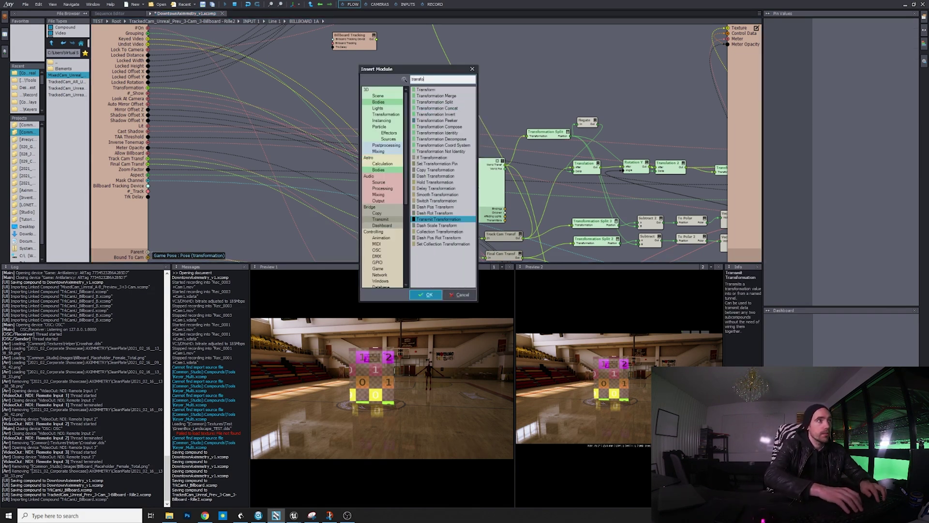
key("Down")
key("Down")
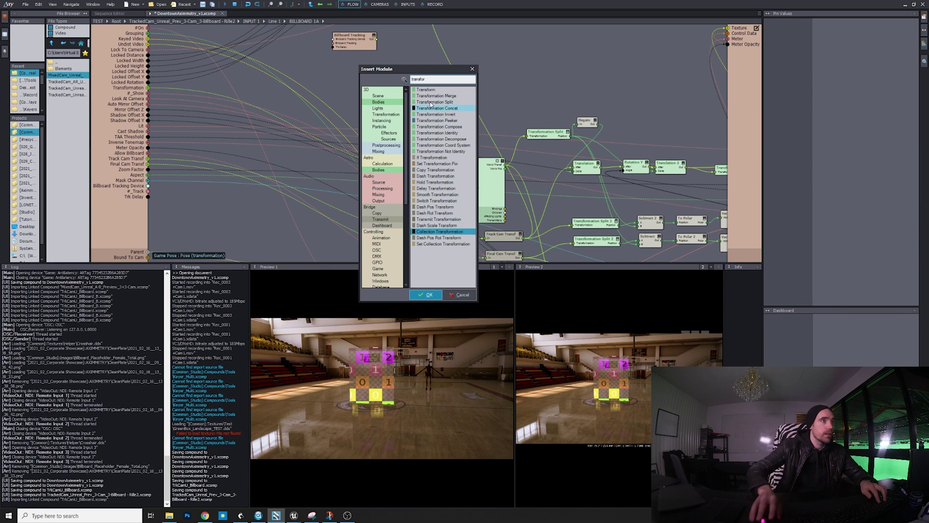
double_click(455, 103)
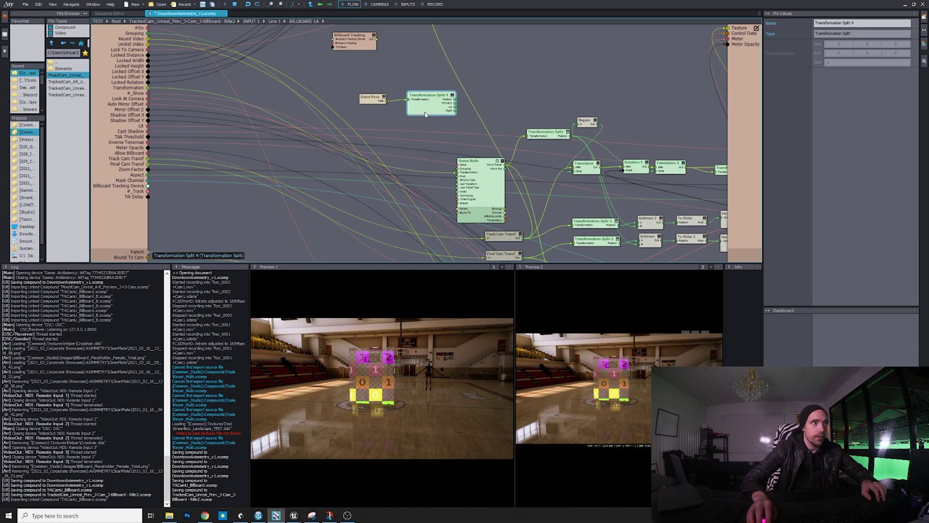
left_click_drag(357, 80, 415, 100)
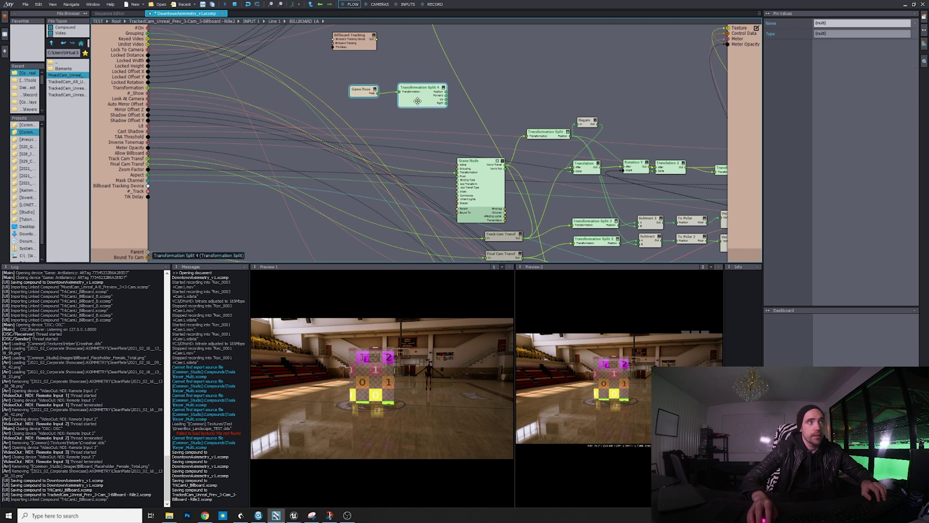
left_click(416, 71)
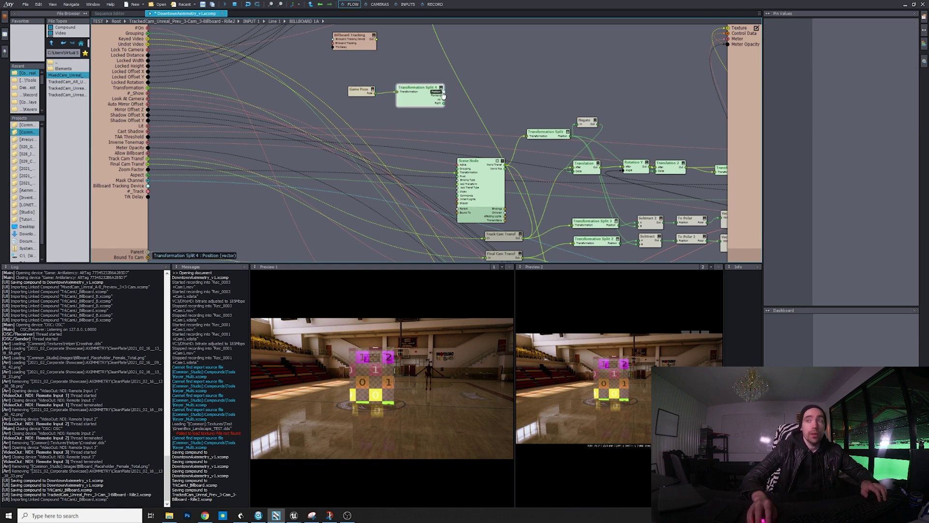
Insert a Vector Split module beside the new Transformation Split and connect the Position output to its Vector input.
left_click_drag(482, 93, 476, 93)
right_click(460, 88)
key("Escape")
double_click(471, 93)
type("vector spli")
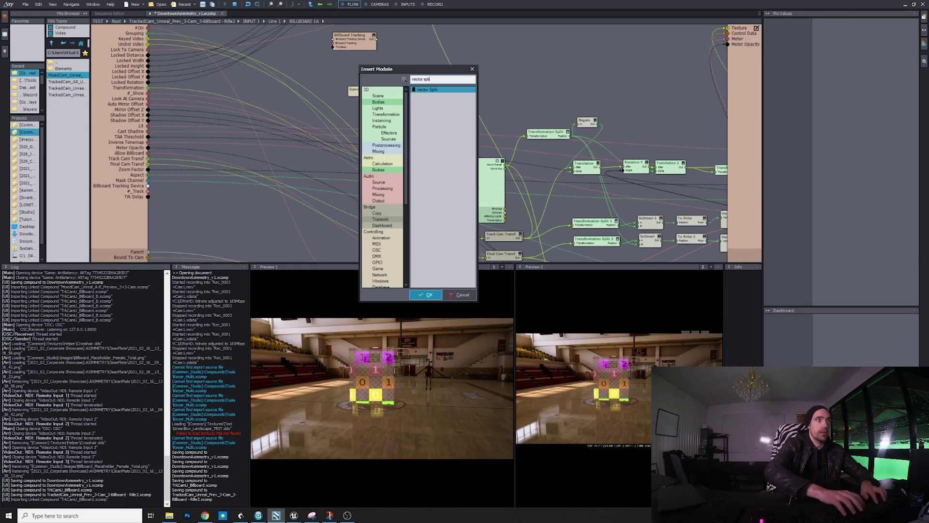
key("Return")
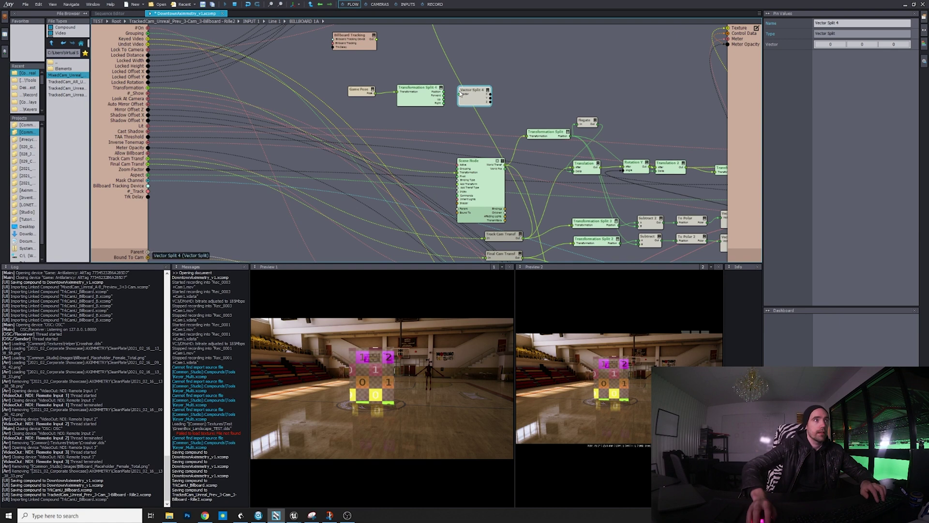
left_click_drag(444, 93, 472, 102)
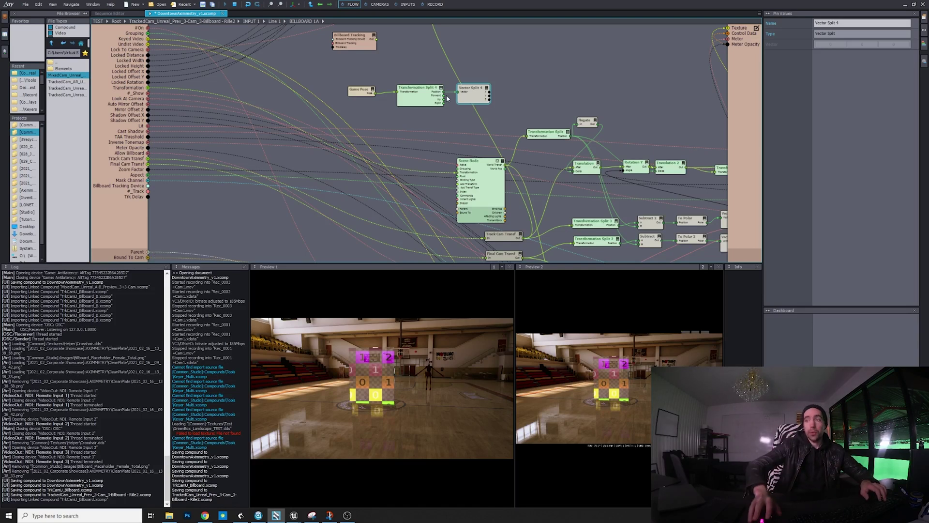
Insert a Vector Merge module and connect the Vector Split's X and Z outputs to its matching inputs, leaving Y unconnected.
right_click(519, 90)
left_click(543, 92)
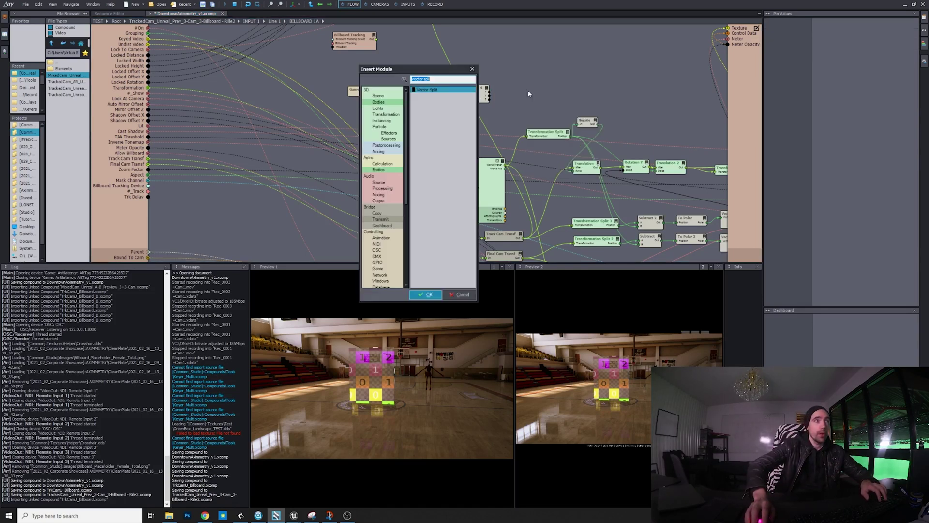
type("vector merge")
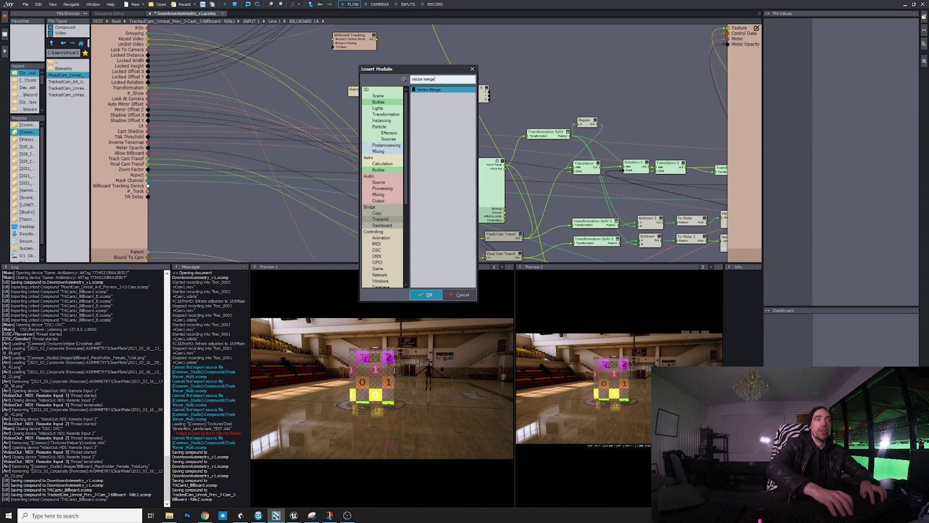
key("Return")
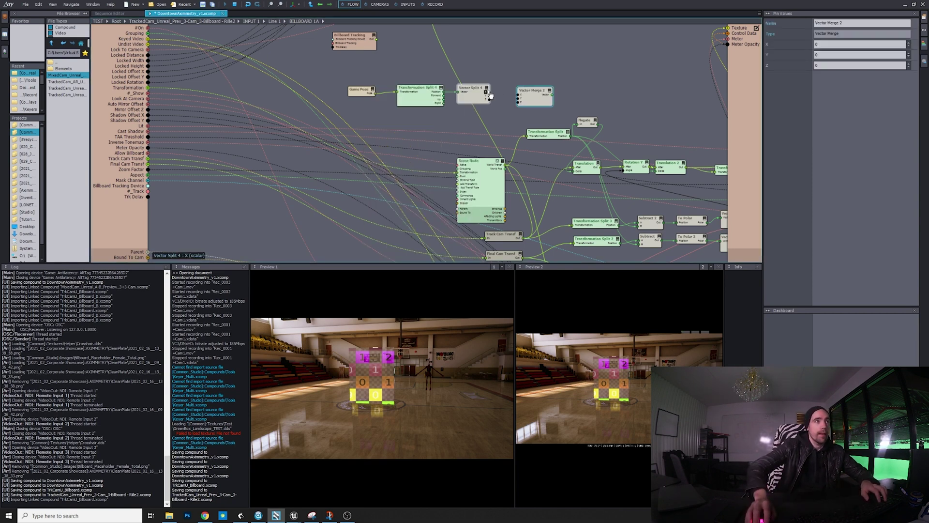
left_click_drag(489, 92, 528, 98)
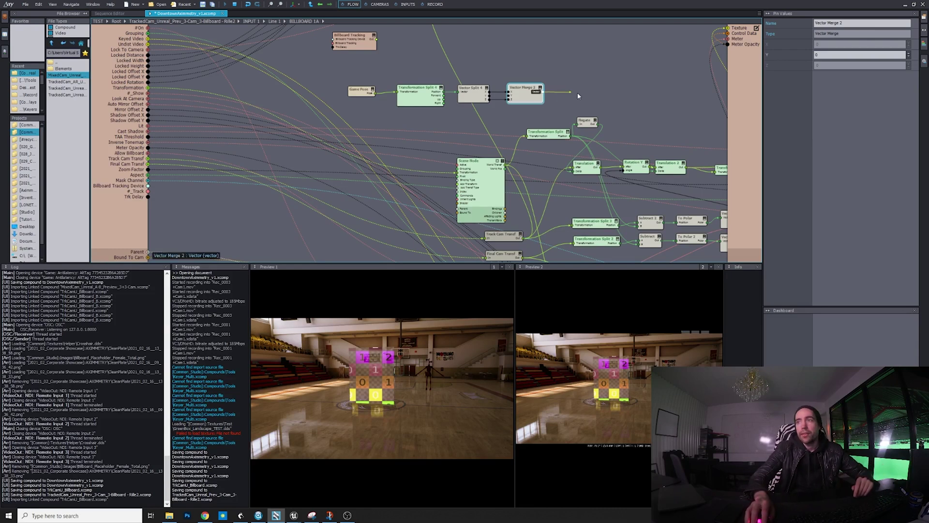
Insert a Transformation Compose module after the Vector Merge and connect the merged vector to its Position input.
left_click_drag(595, 94, 597, 97)
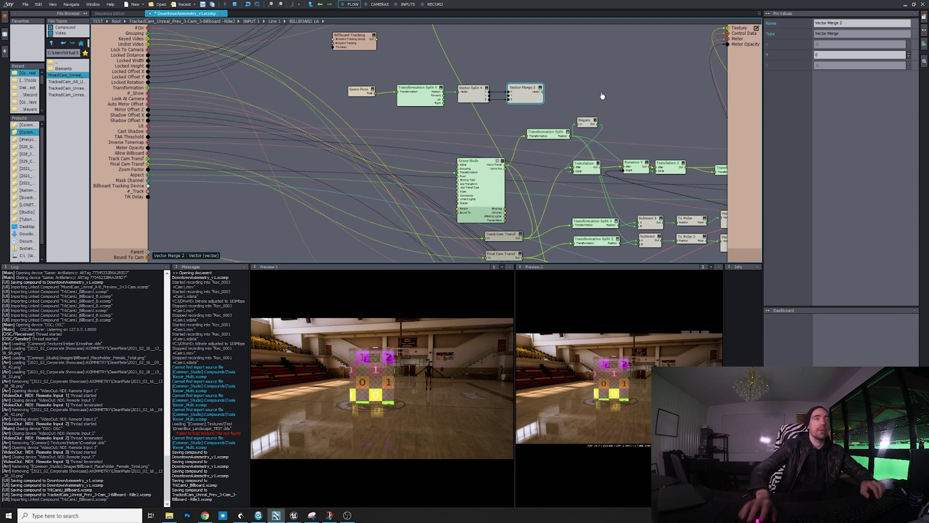
right_click(580, 86)
left_click(593, 92)
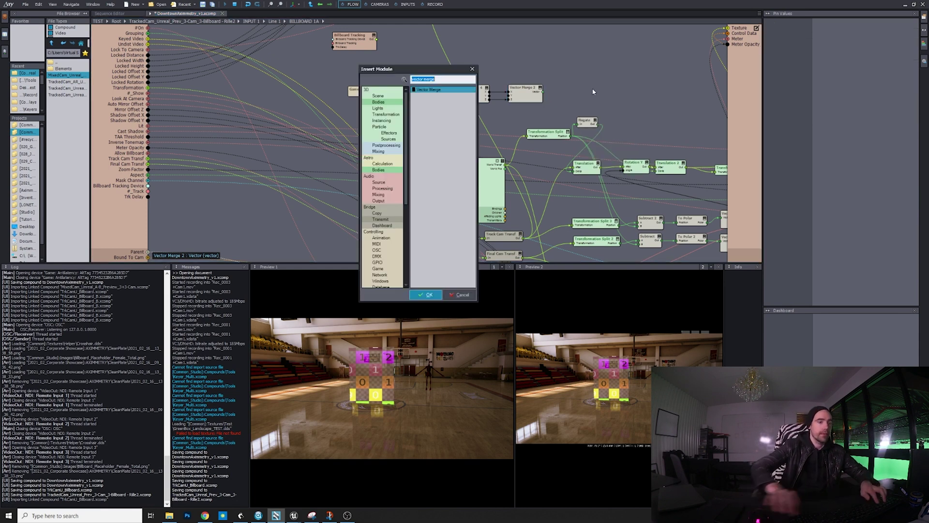
type("transformation compose")
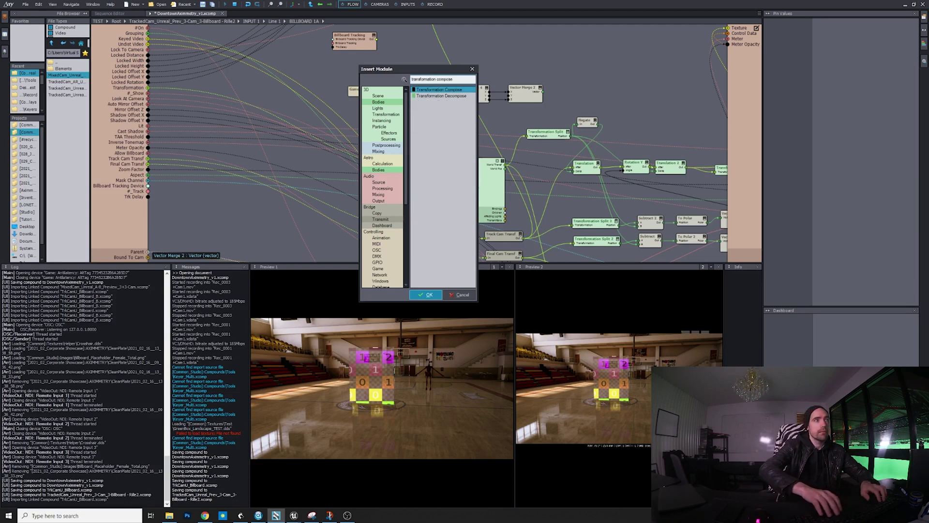
key("Return")
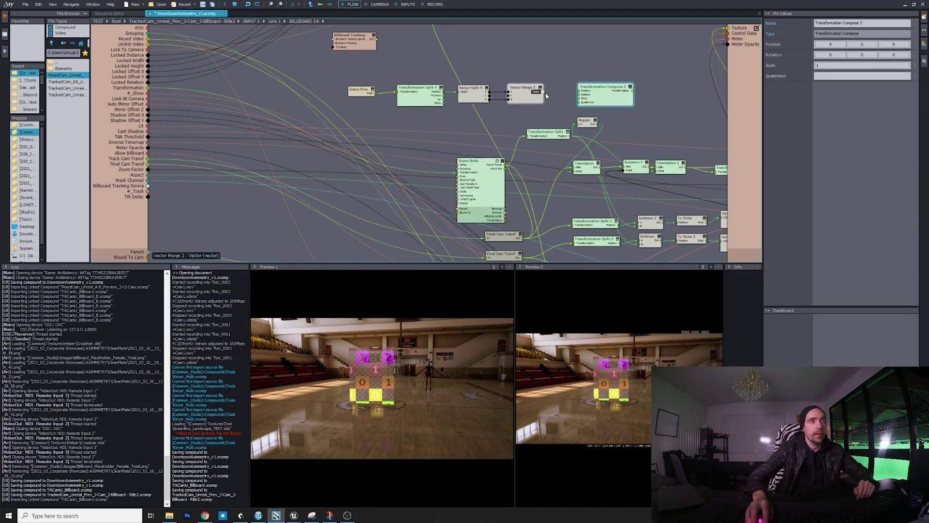
left_click_drag(585, 94, 591, 103)
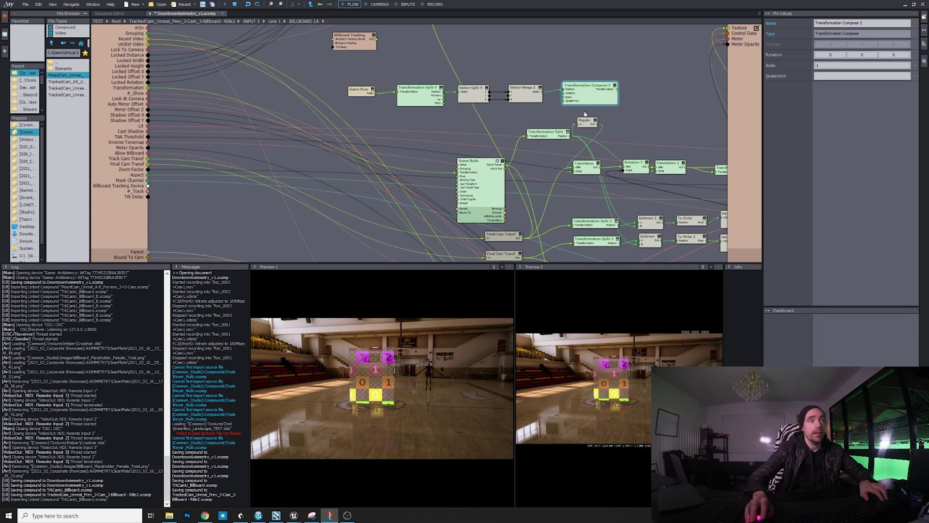
Shift the Game Pose chain left and insert a Delay Transformation module fed by the Transformation Compose output.
left_click_drag(618, 62, 366, 96)
left_click(553, 92)
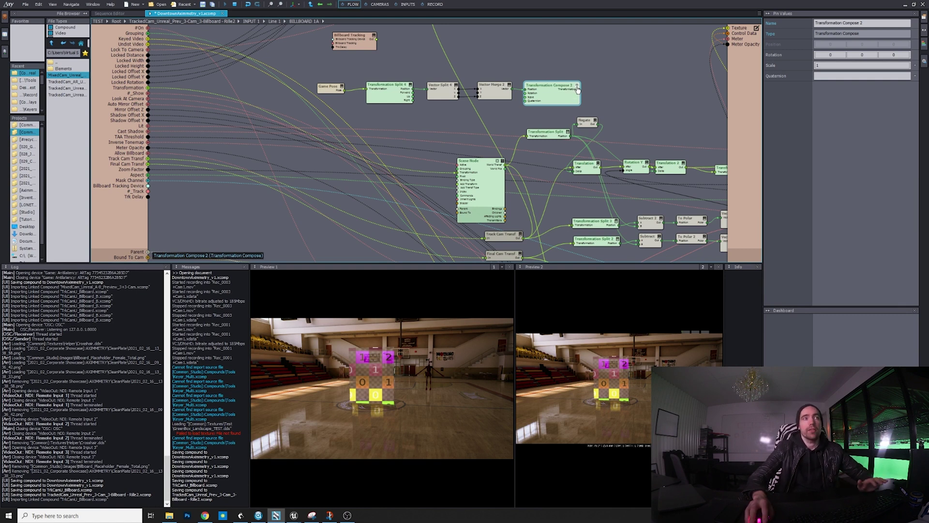
left_click_drag(563, 96, 619, 93)
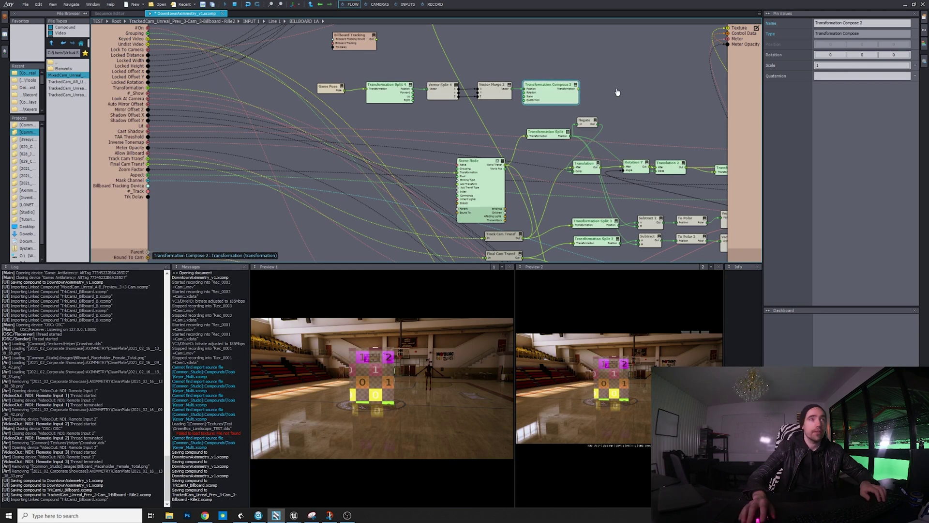
right_click(618, 92)
left_click(625, 94)
type("delay")
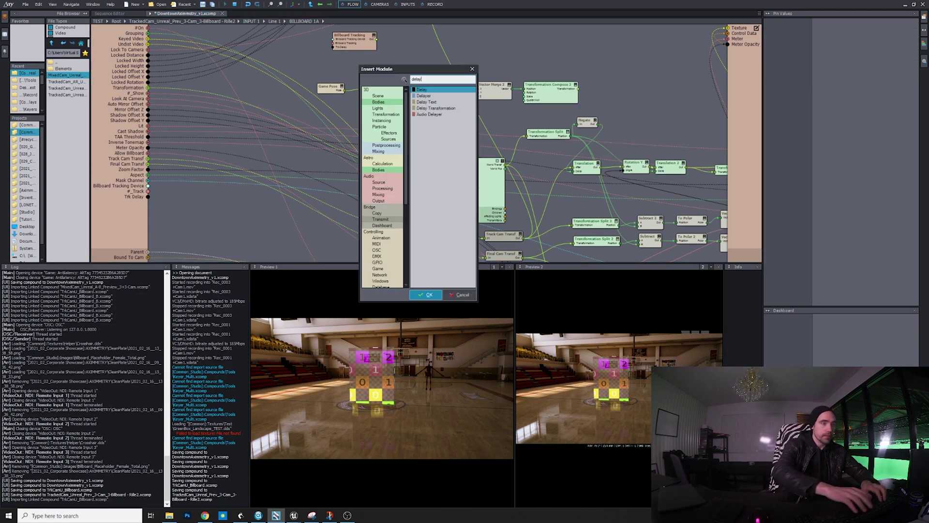
key("Down")
key("Down")
key("Down")
key("Return")
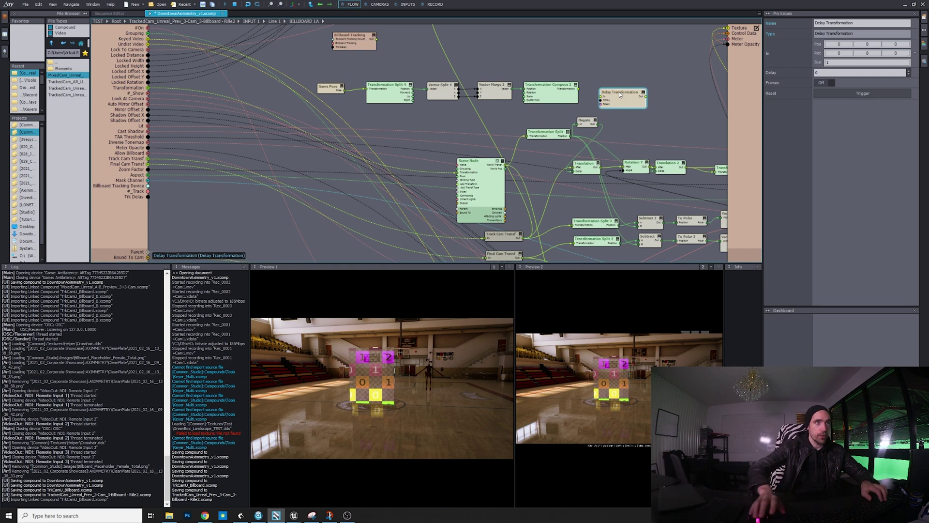
left_click_drag(619, 92, 594, 91)
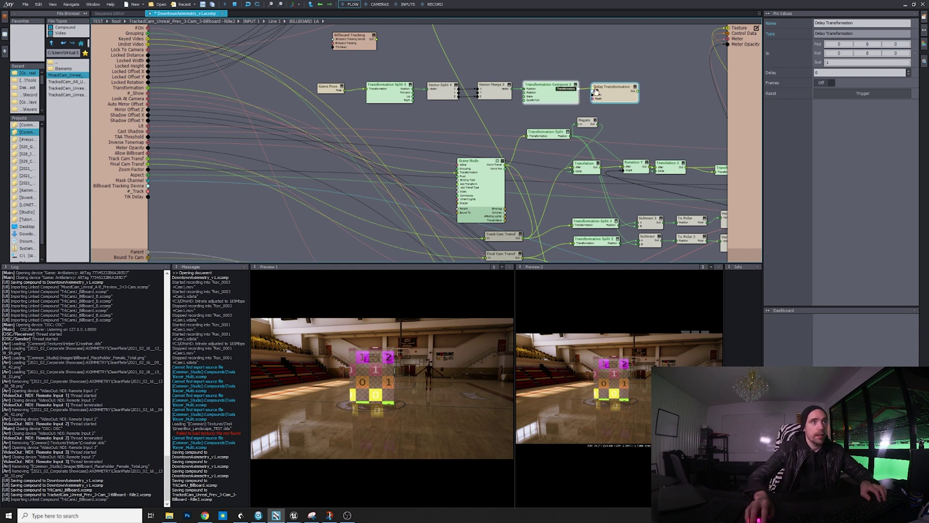
Set the Delay Transformation's delay to 0.2 and move the whole Game Pose chain up to free space above the Scene Node.
left_click(821, 72)
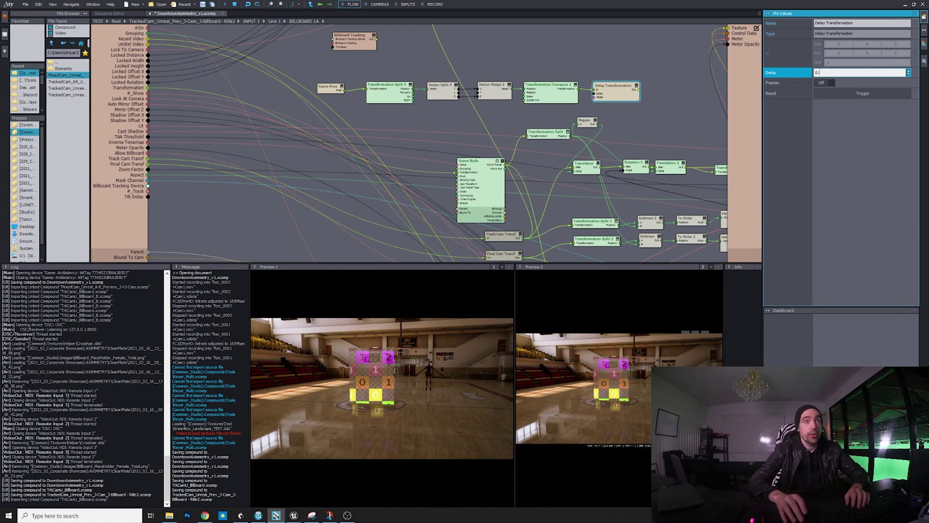
key("Return")
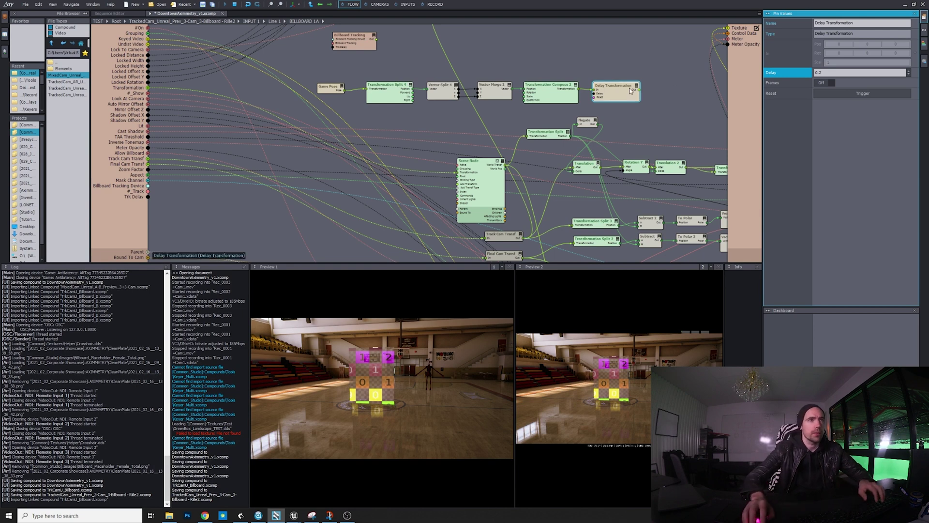
left_click_drag(658, 74, 314, 104)
left_click_drag(384, 93, 369, 84)
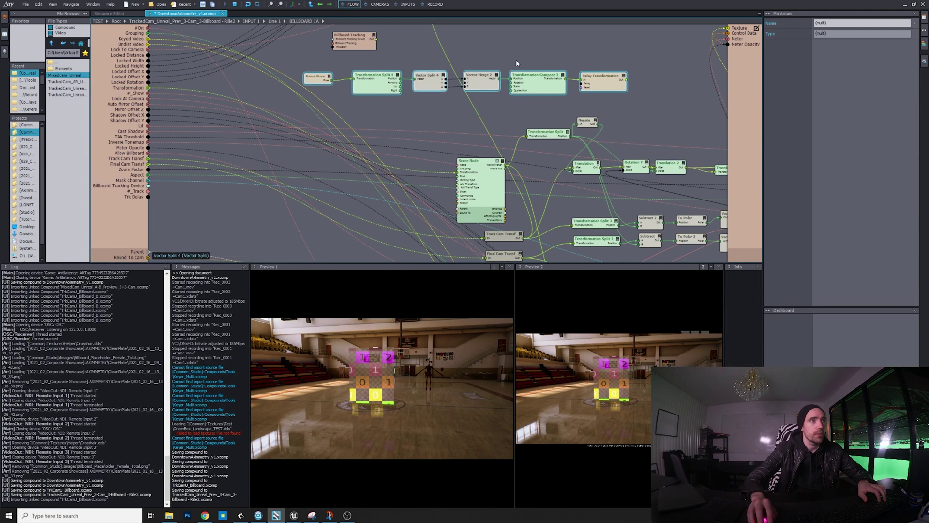
left_click(632, 63)
left_click_drag(606, 79, 603, 79)
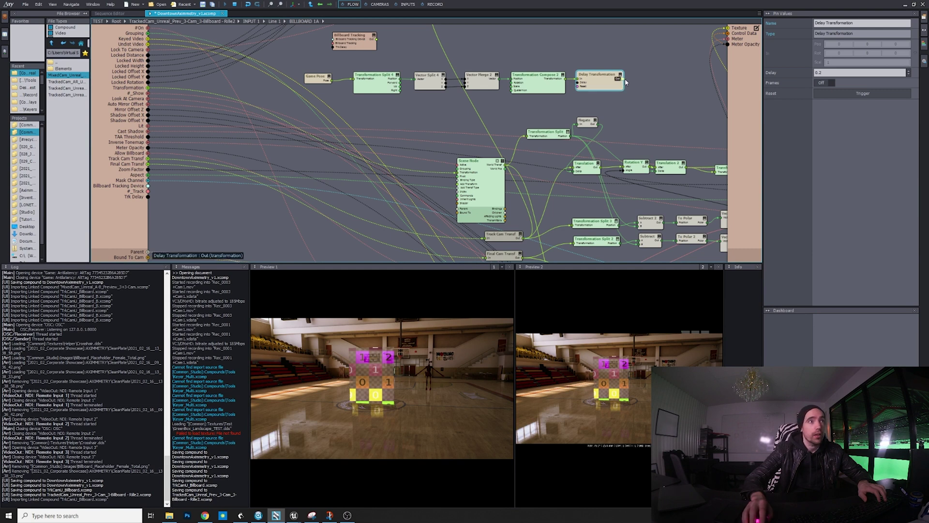
Insert a Transformation Concat module above the Scene Node and connect the Delay Transformation output to its After input.
left_click_drag(455, 109, 455, 112)
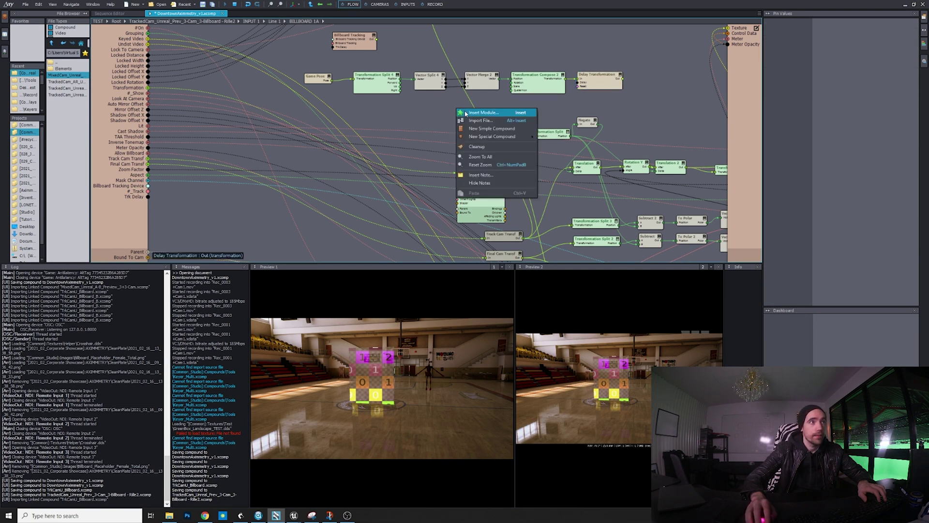
left_click(455, 112)
type("transform")
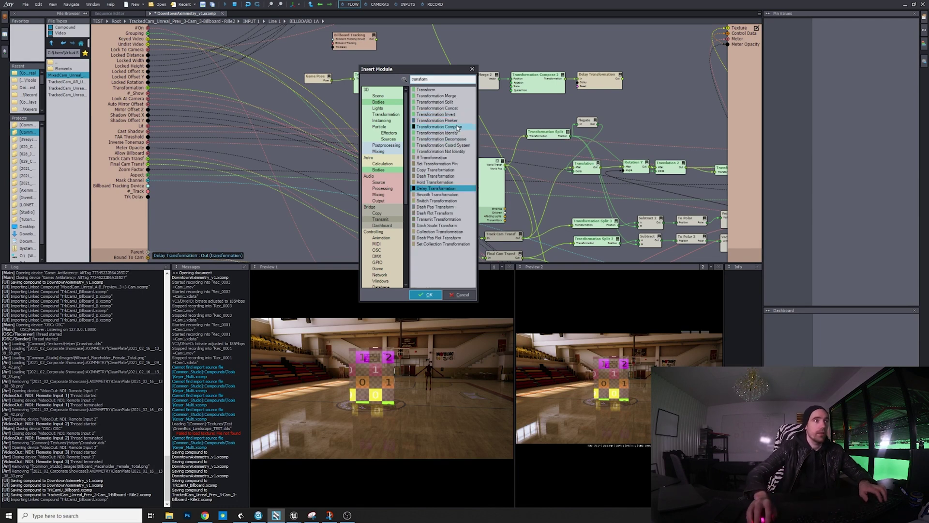
double_click(457, 109)
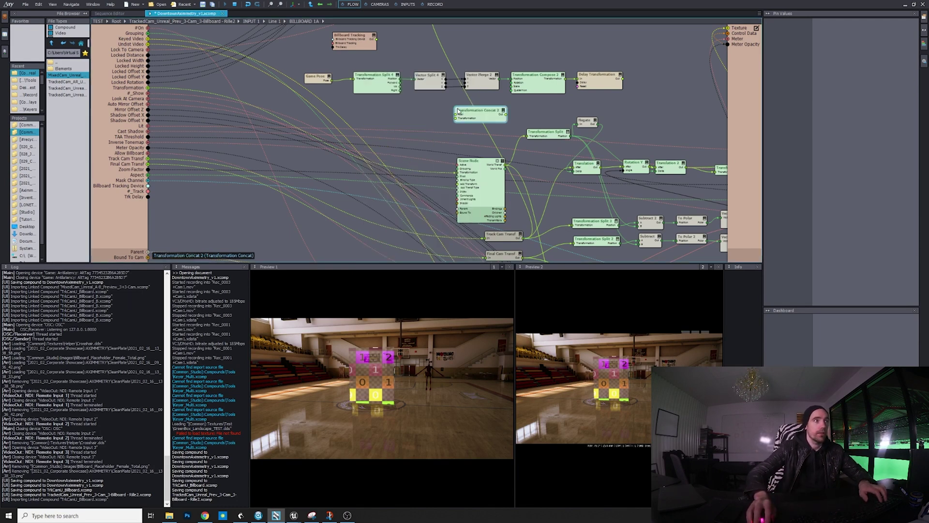
left_click_drag(617, 89, 456, 115)
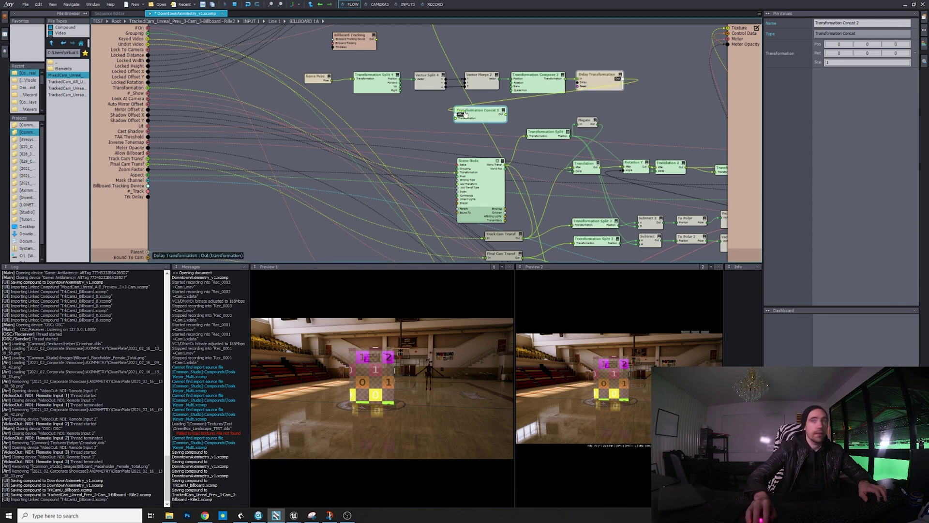
Insert a Transmit Transformation module beside the Transformation Concat and set its From Tunnel to BASE CAM TRANSFORMATION.
right_click(399, 128)
left_click(401, 126)
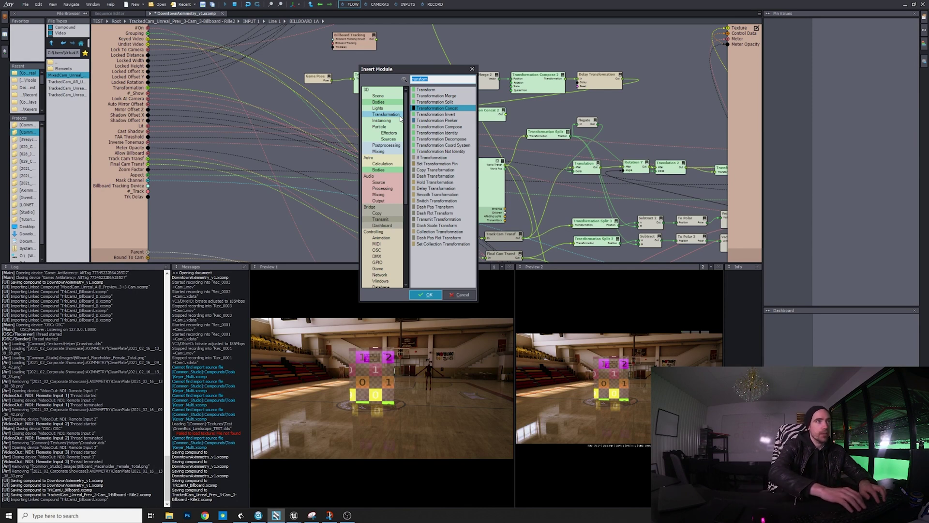
type("transmit")
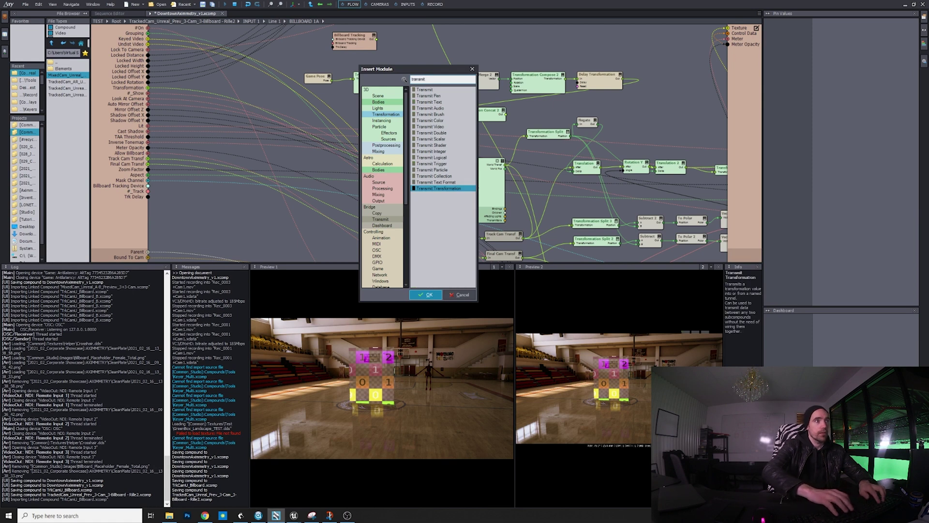
key("Return")
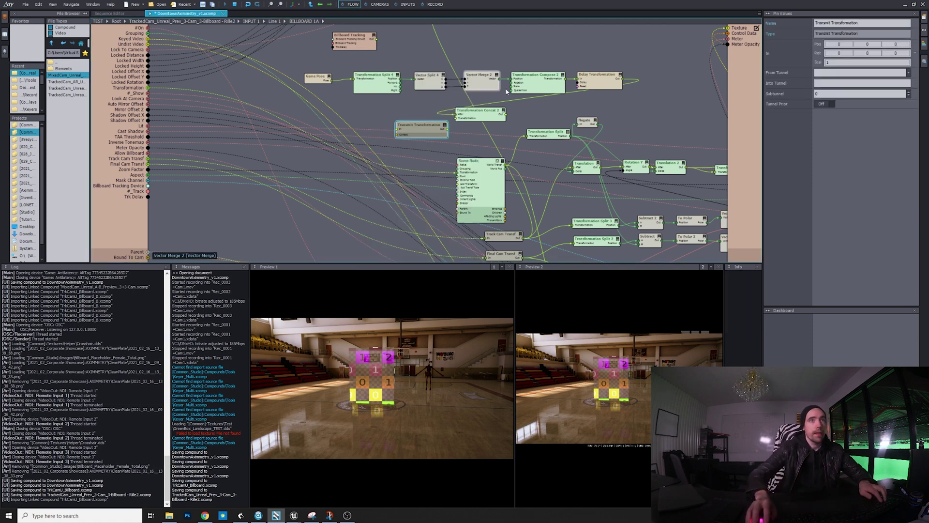
left_click(871, 74)
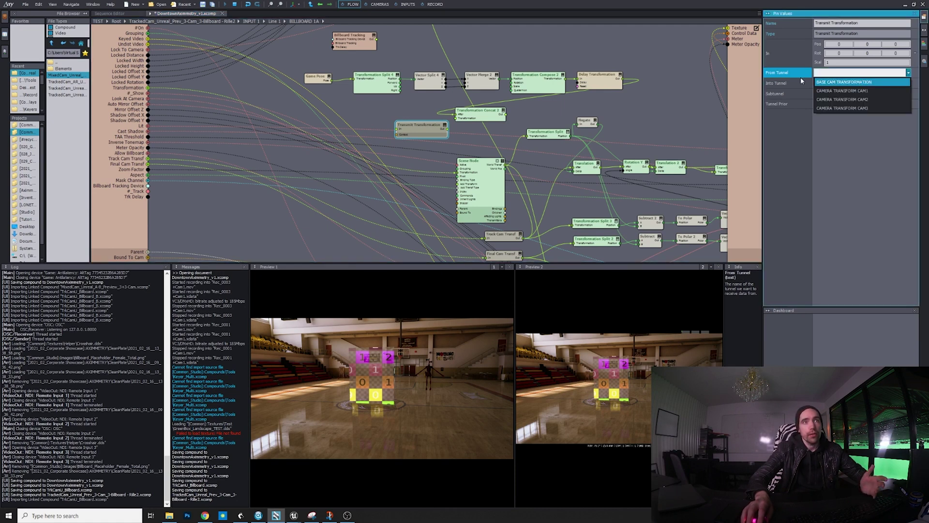
left_click(828, 82)
Connect the base camera transformation to the Transformation Concat's Transformation input, and the concat output to the Scene Node's Add Transform.
left_click_drag(442, 128, 460, 121)
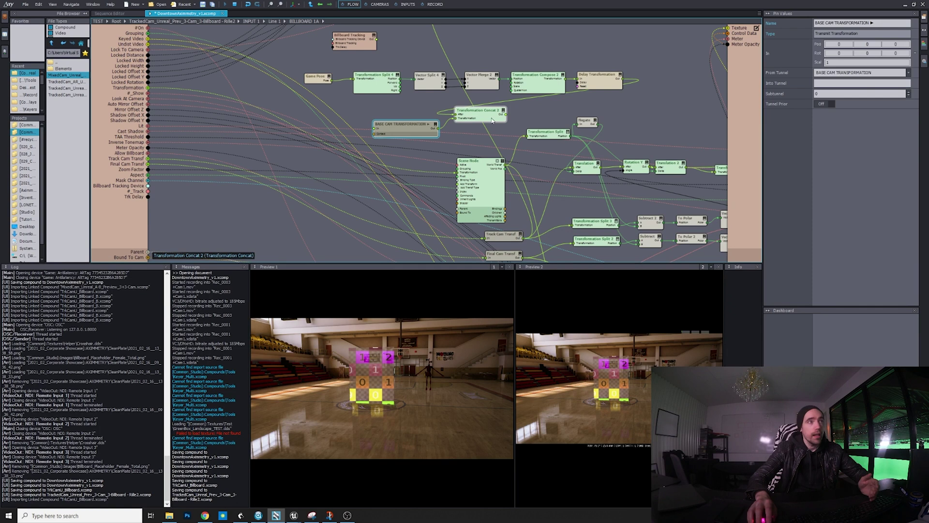
left_click_drag(463, 146, 464, 188)
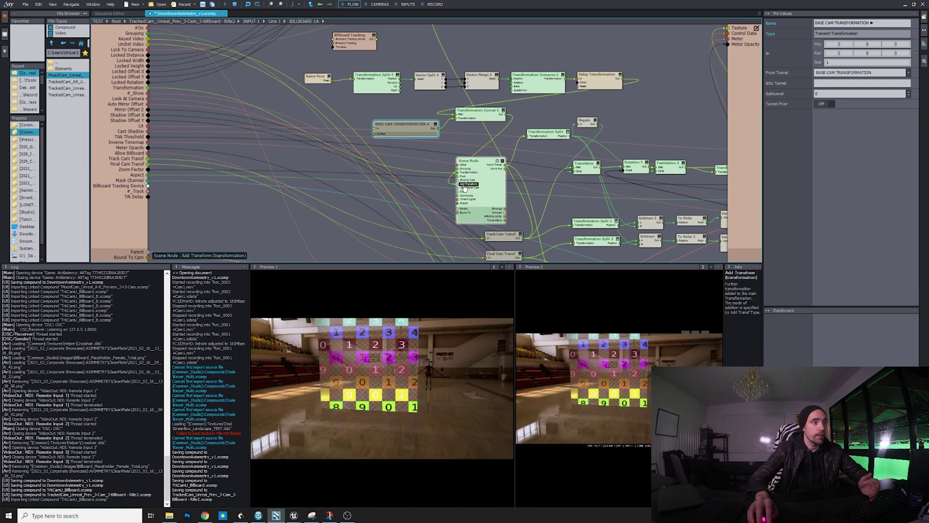
Go to the Inputs board and set BILLBOARD 1A's X scale to 0.93.
left_click(407, 4)
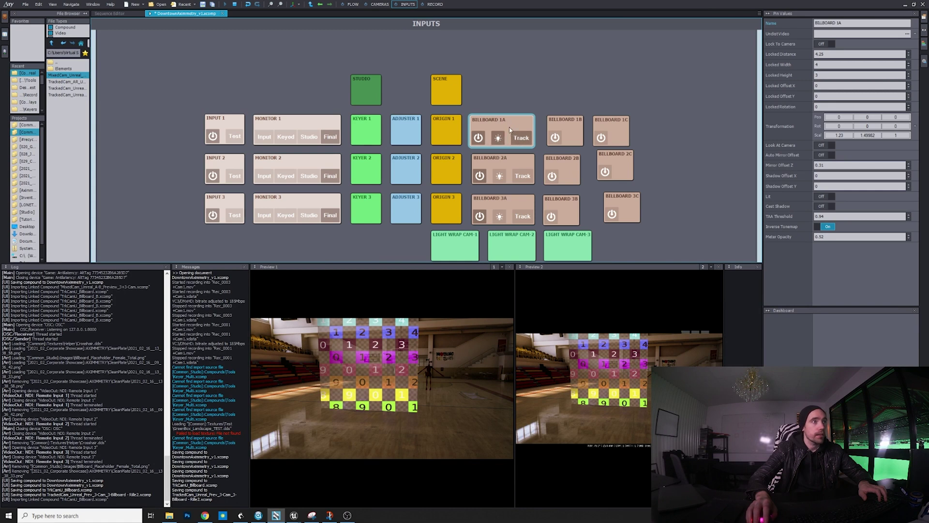
left_click(499, 138)
left_click(501, 139)
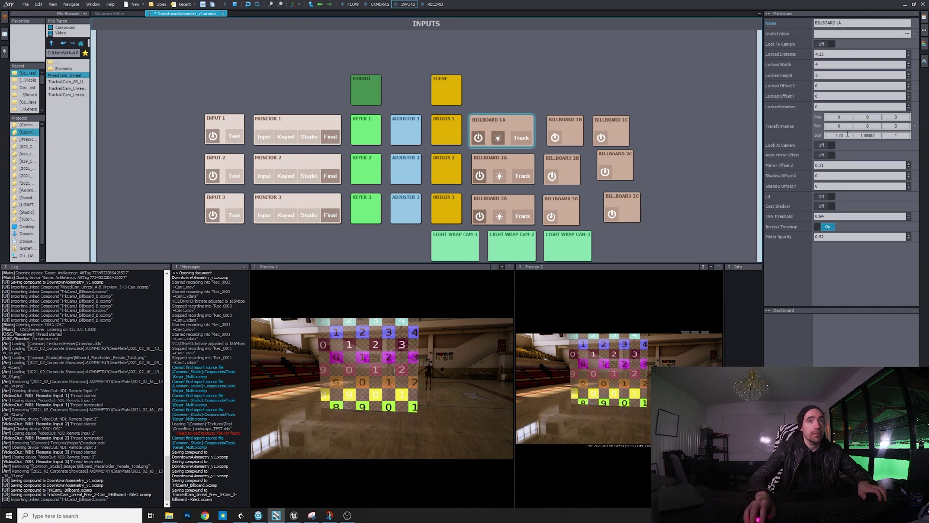
left_click_drag(547, 62, 256, 205)
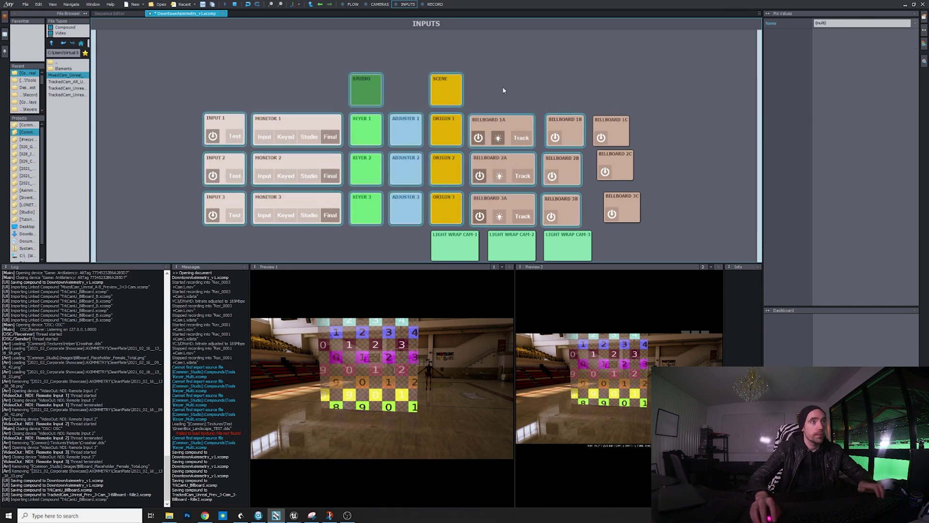
left_click(514, 127)
left_click(839, 135)
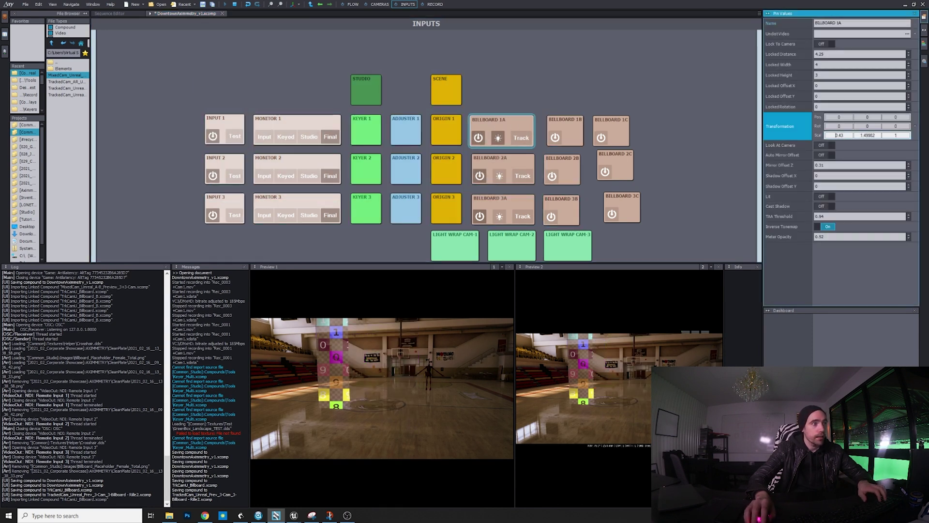
type("0.93")
key("Return")
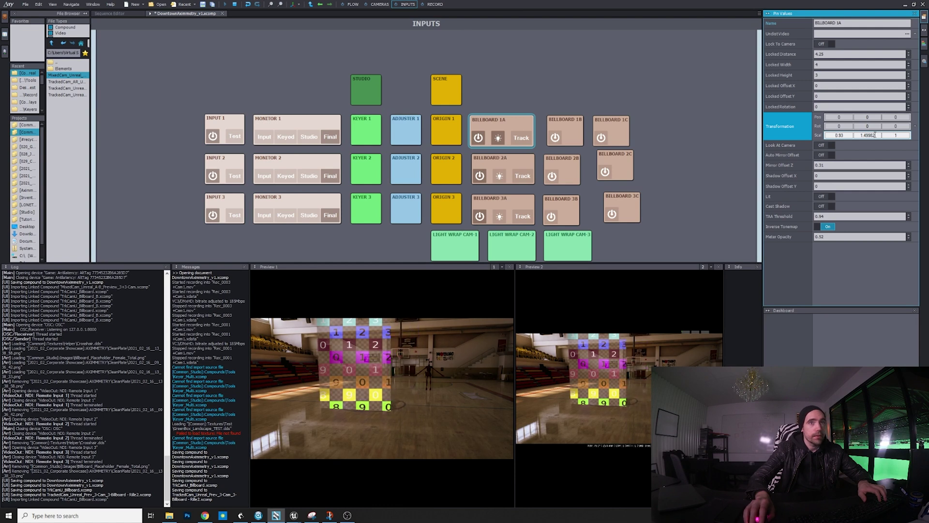
Offset BILLBOARD 1A by setting its Z position to -0.5.
left_click(869, 117)
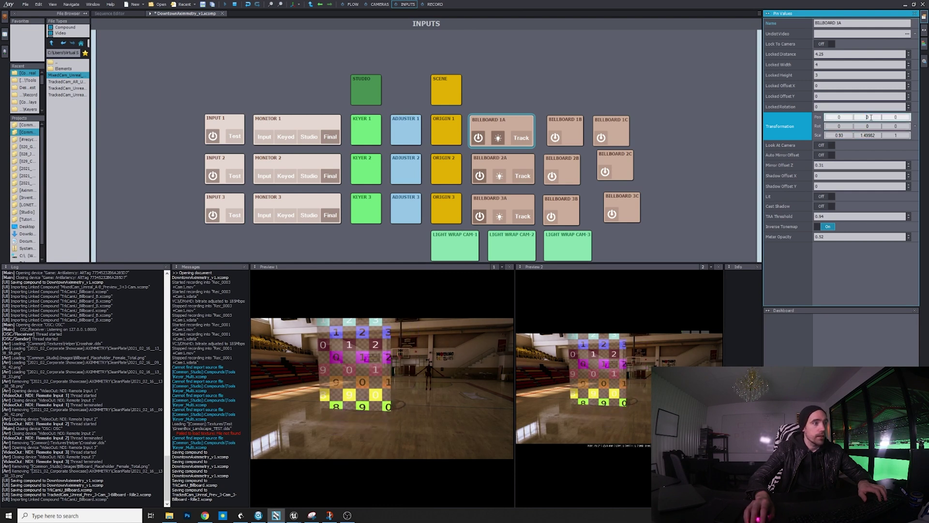
type("-0.2")
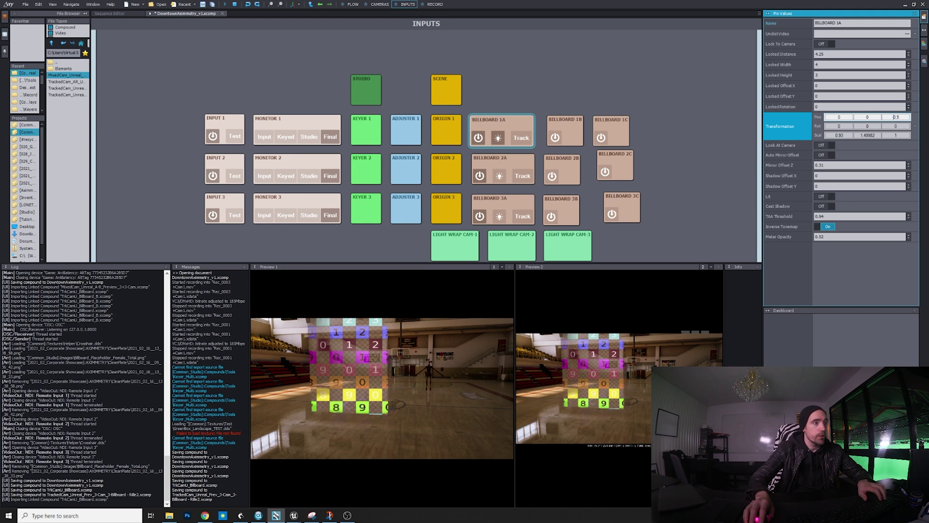
key("BackSpace")
type("4")
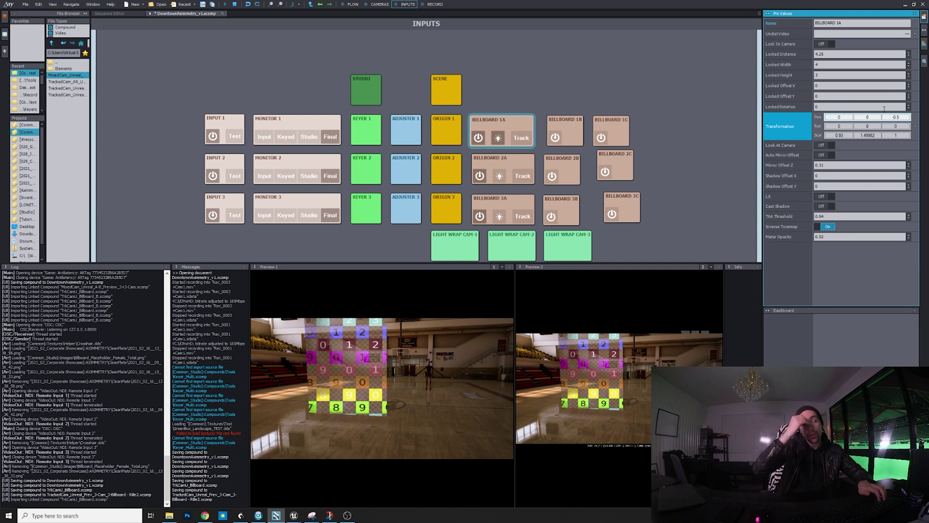
left_click(616, 103)
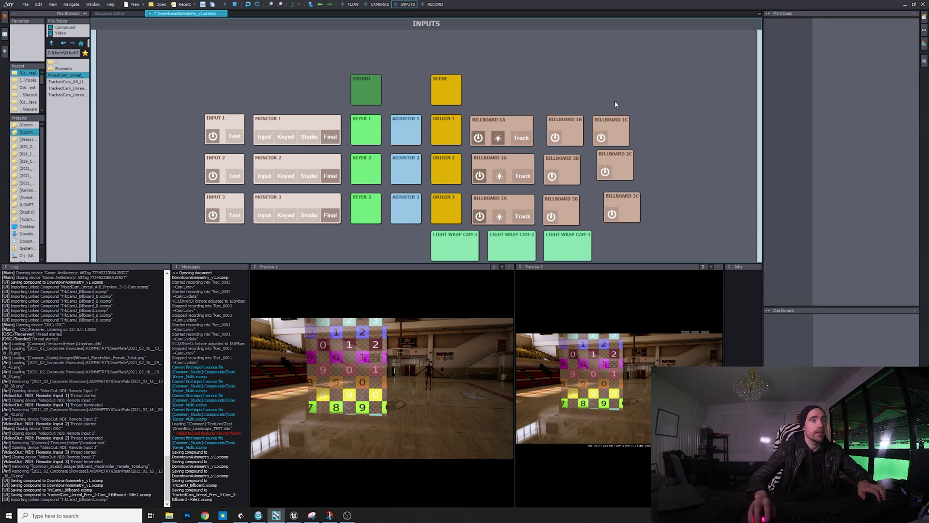
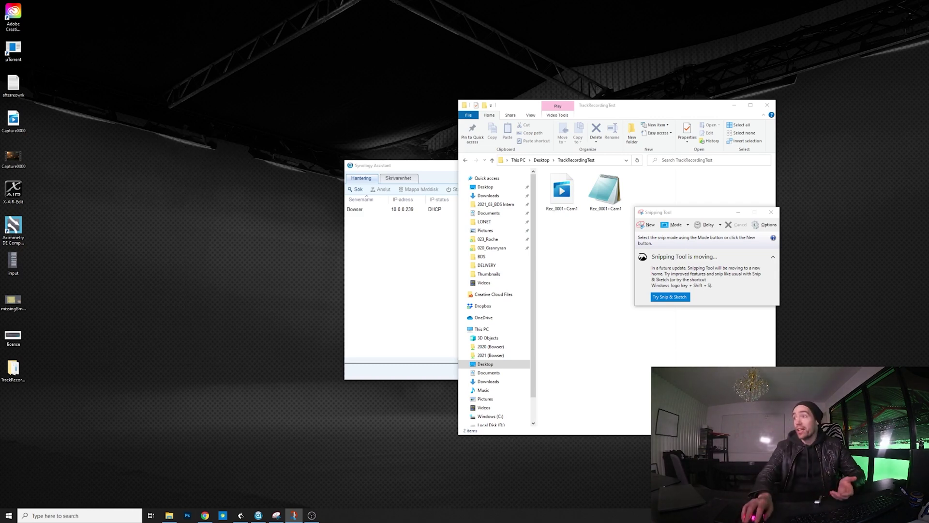
Find and launch Aximmetry from the Windows desktop.
left_click(72, 515)
type("ax")
left_click(50, 317)
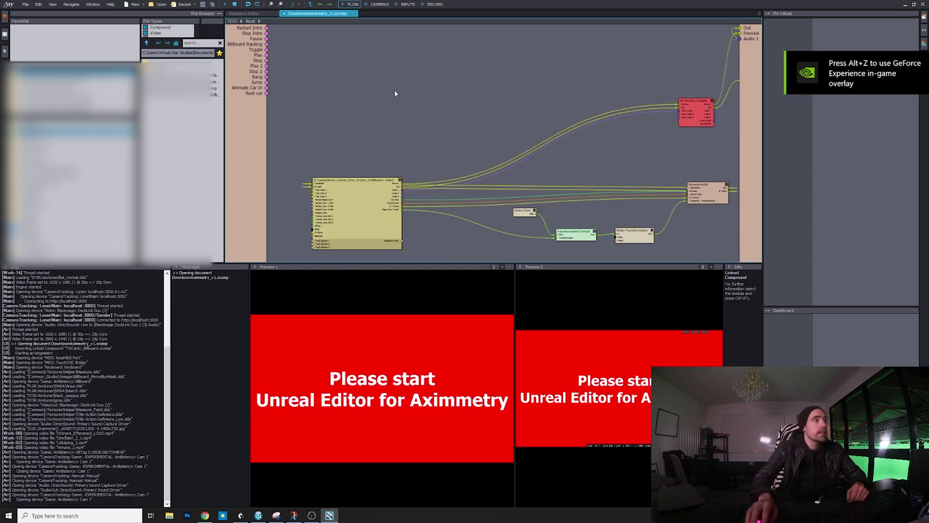
Open the BILLBOARD 1A compound inside the tracked camera compound and move the Billboard Tracking module up, away from the Scene Node.
double_click(358, 190)
double_click(551, 120)
middle_click_drag(571, 122, 542, 100)
left_click_drag(450, 125, 416, 122)
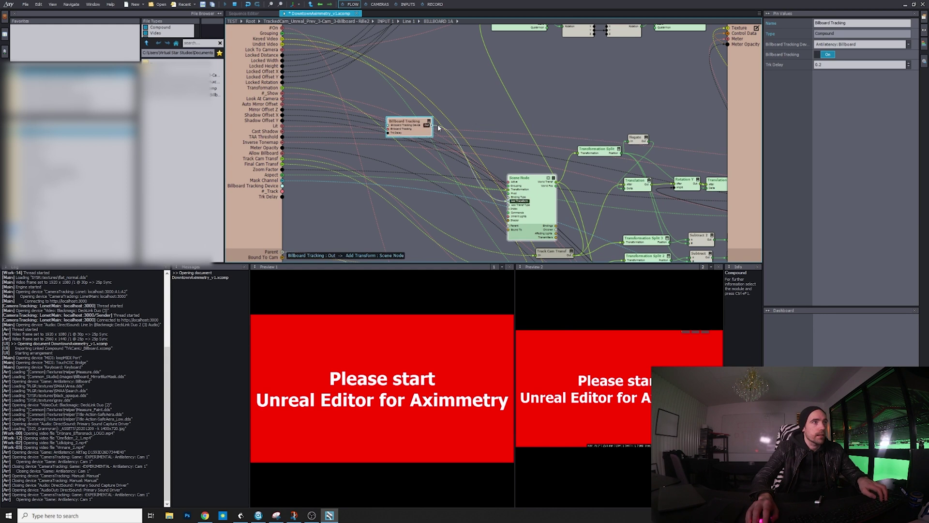
left_click_drag(424, 136, 385, 84)
Set the Game Pose device to Antilatency: Billboard and add Transformation Split, Vector Split and Vector Merge modules after it.
left_click(879, 54)
right_click(464, 121)
left_click(484, 141)
left_click(584, 123)
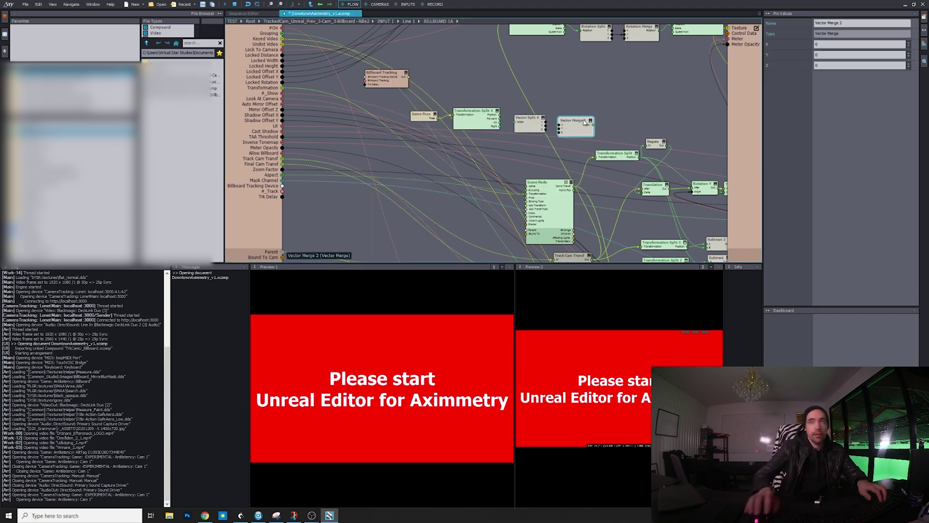
Insert a Delay Transformation module after the Transformation Compose at the end of the Game Pose chain.
key("Insert")
type("delay")
key("Down")
key("Down")
key("Down")
key("Return")
Insert a Transformation Concat module above the Scene Node to receive the delayed transformation.
key("Insert")
type("concat")
key("Return")
Place a Transmit Transformation module reading from the BASE CAM TRANSFORMATION tunnel beside the Transformation Concat, and save the project.
key("Insert")
type("transmit")
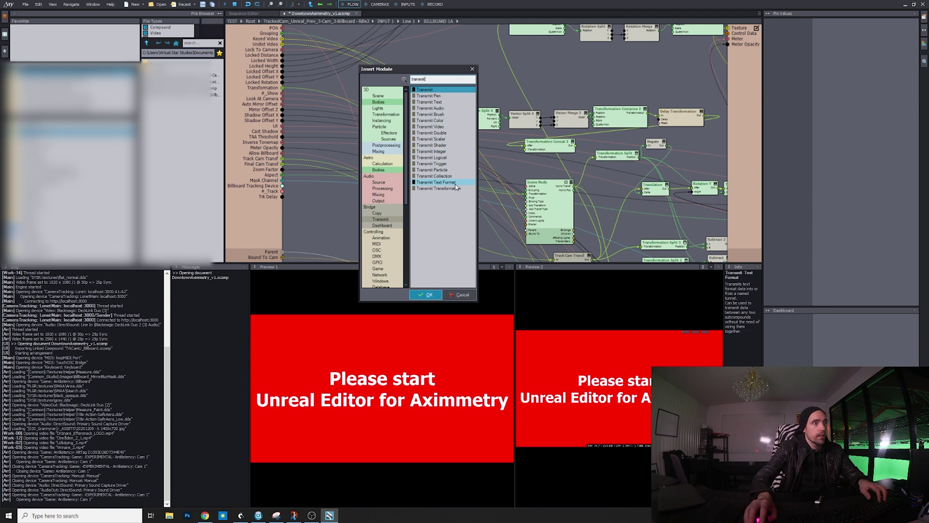
double_click(456, 188)
left_click(880, 72)
left_click(880, 85)
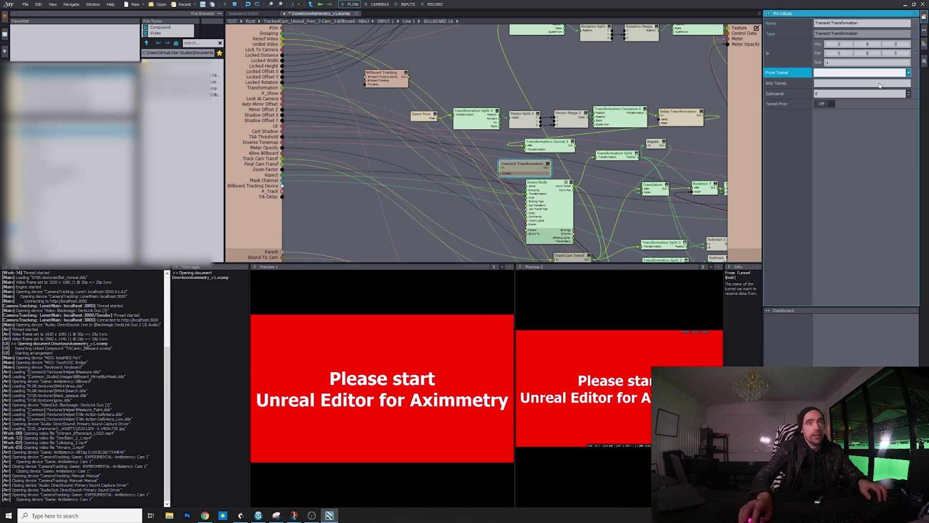
left_click_drag(520, 163, 466, 149)
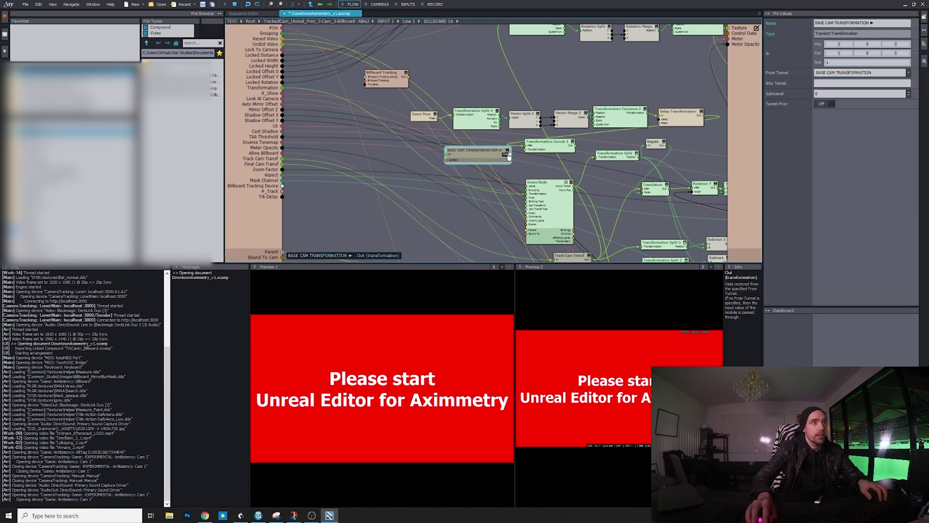
key("ctrl+s")
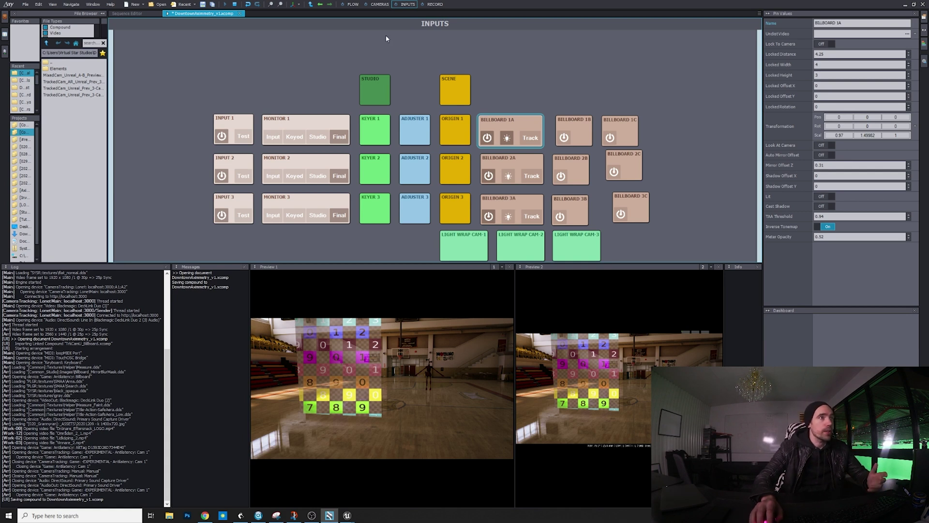
Go to BILLBOARD 1A's source module from the Inputs board and open its compound at the Game Pose chain.
right_click(512, 124)
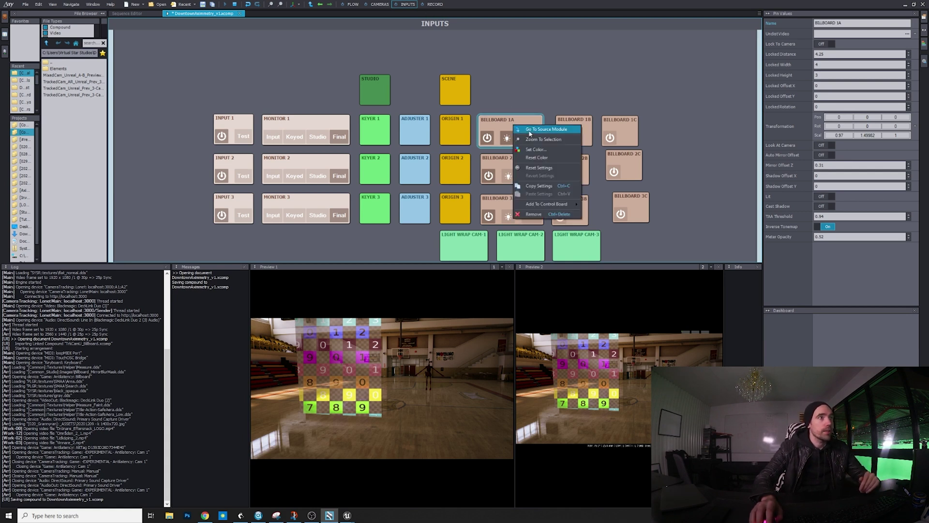
left_click(530, 130)
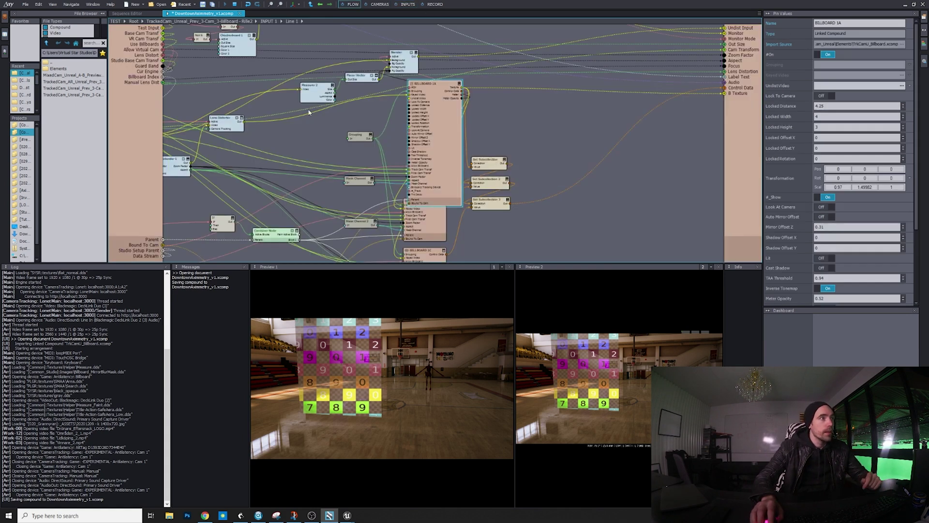
double_click(439, 101)
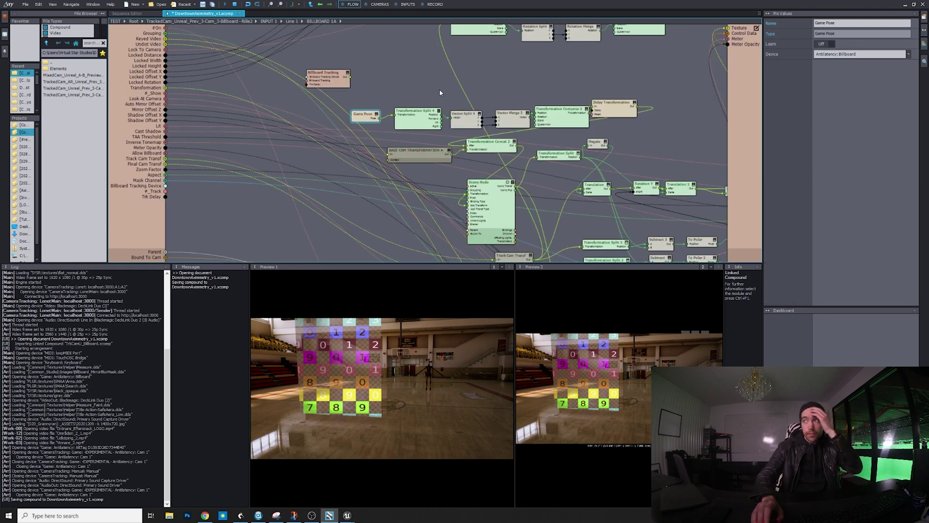
scroll(441, 93, "up", 1)
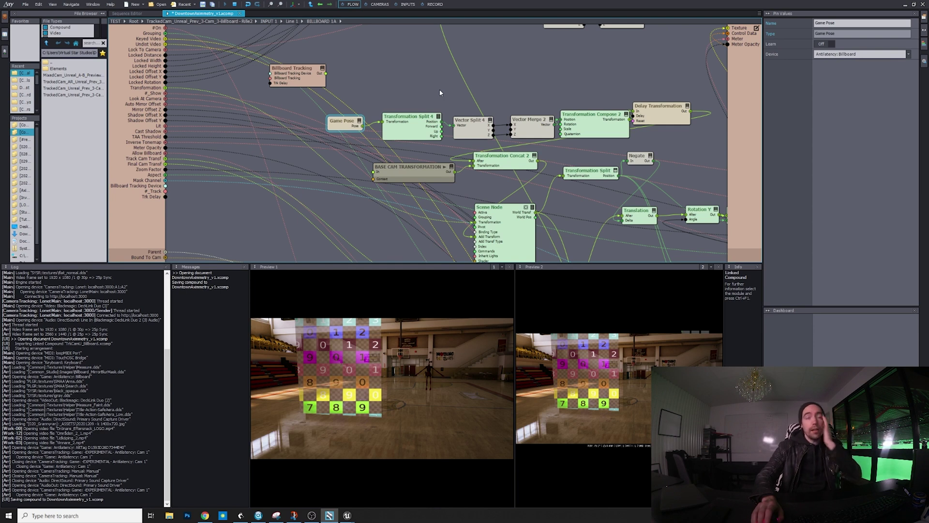
Group the modules from Game Pose through Transformation Concat, including BASE CAM TRANSFORMATION, into one compound and place it below Billboard Tracking.
left_click_drag(316, 82, 343, 57)
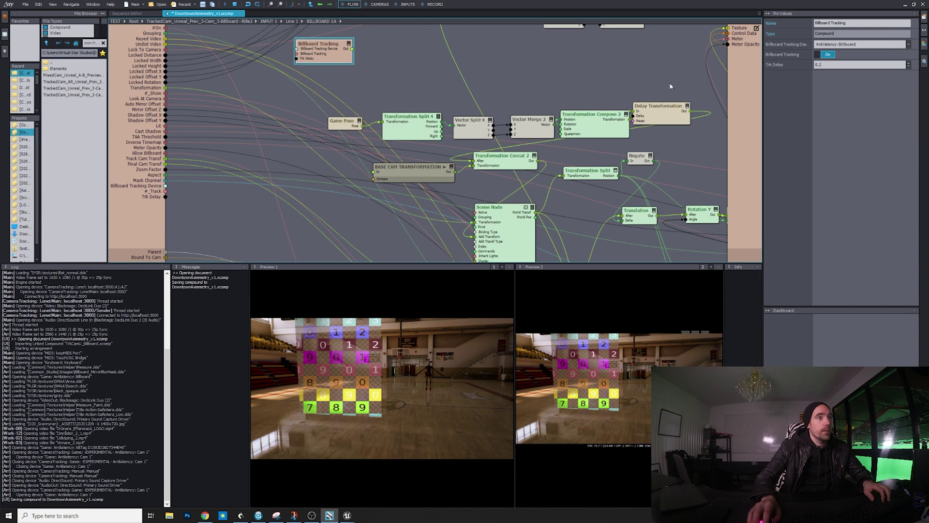
left_click_drag(346, 81, 499, 174)
left_click_drag(676, 79, 466, 132)
left_click_drag(657, 115, 551, 104)
right_click(558, 111)
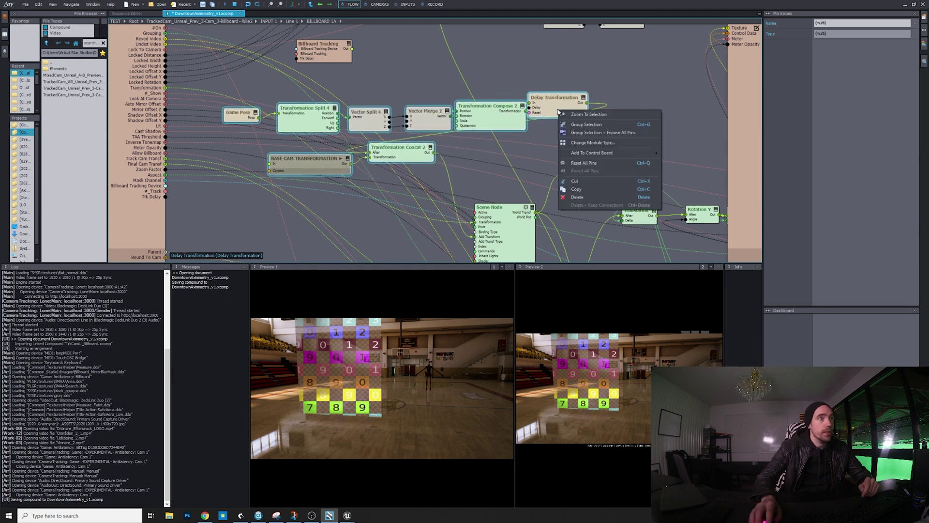
left_click(602, 126)
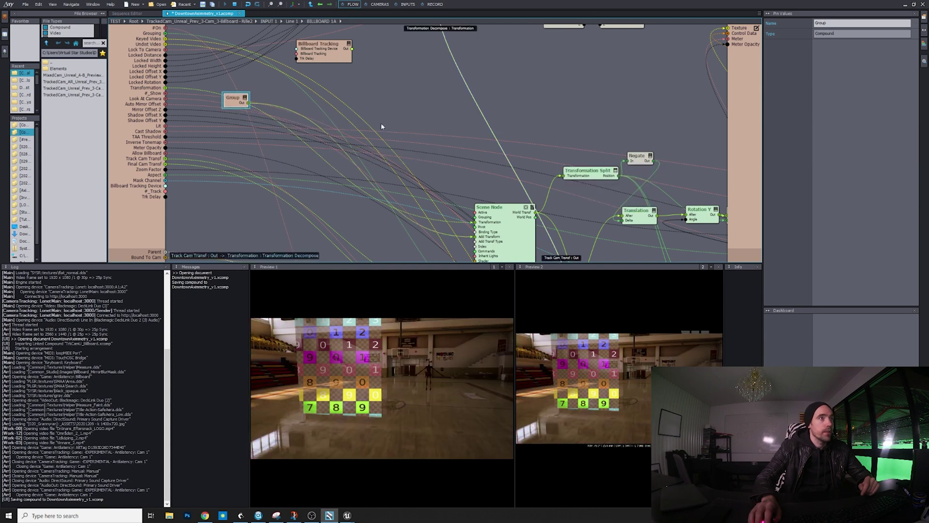
left_click_drag(240, 100, 340, 105)
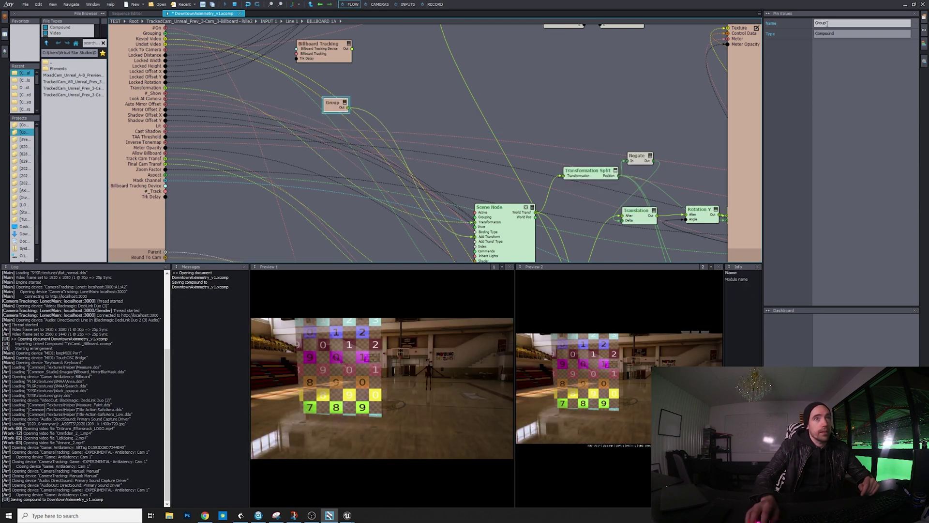
Rename the new group compound to Billboard Tracking 2.
double_click(852, 23)
type("Billboard Tracki")
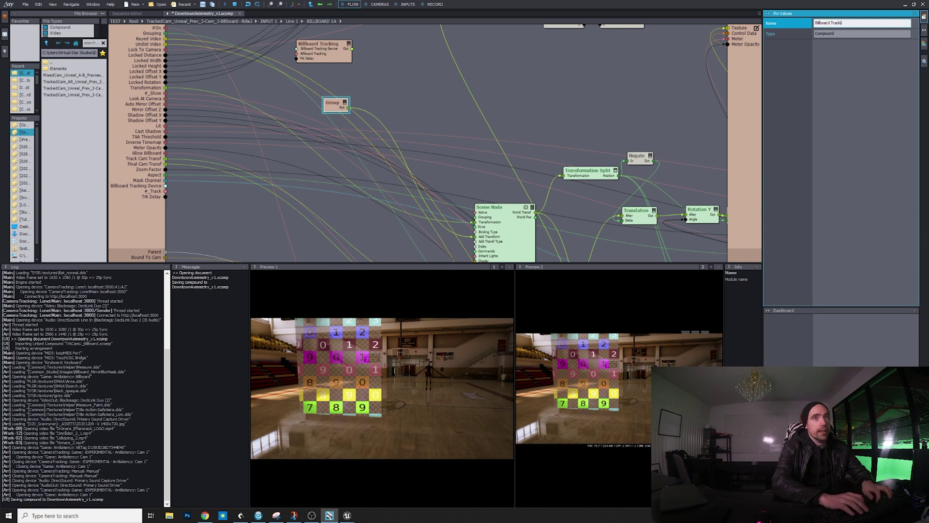
key("Escape")
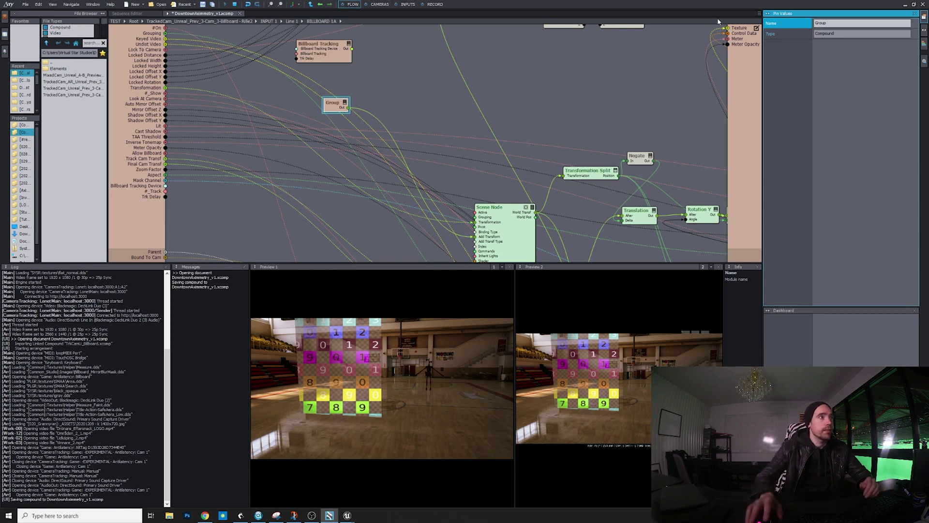
double_click(851, 22)
type("Billboard ")
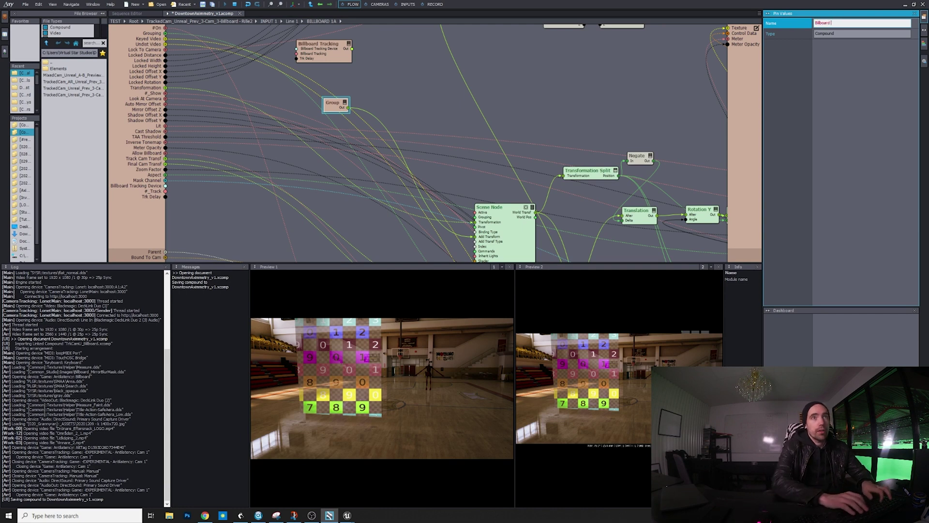
type("Trackingcking 2")
key("Return")
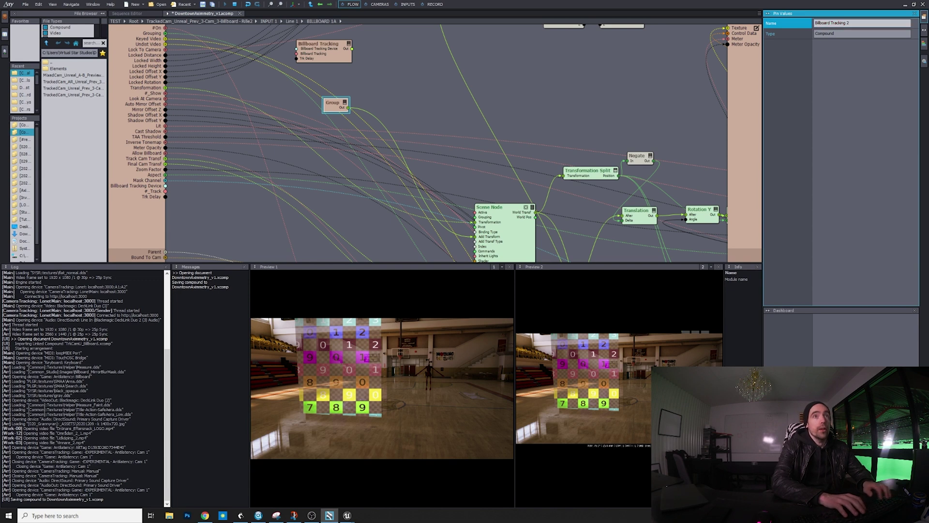
Reposition Billboard Tracking 2, open it, and space out Transformation Concat 2 and Delay Transformation inside the compound.
left_click(362, 107)
left_click_drag(361, 106, 377, 137)
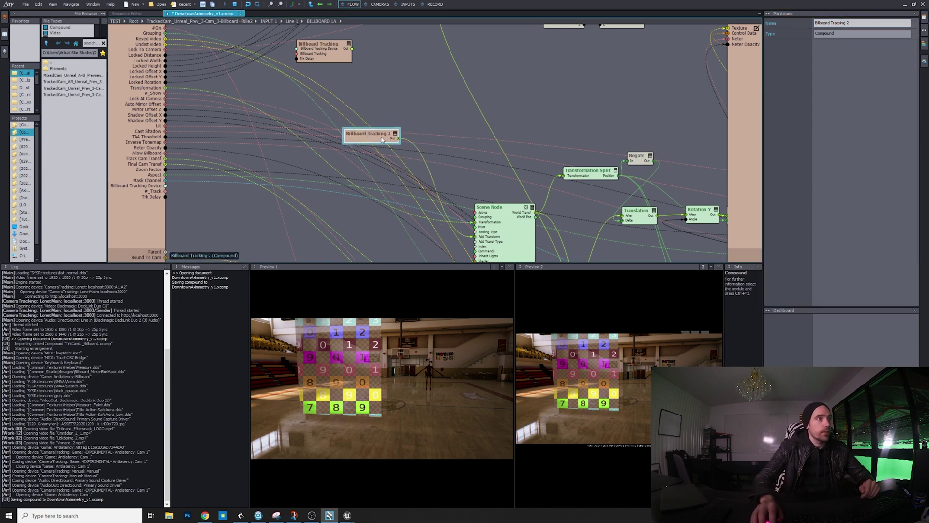
double_click(382, 140)
left_click_drag(426, 160, 470, 182)
left_click_drag(347, 181, 360, 196)
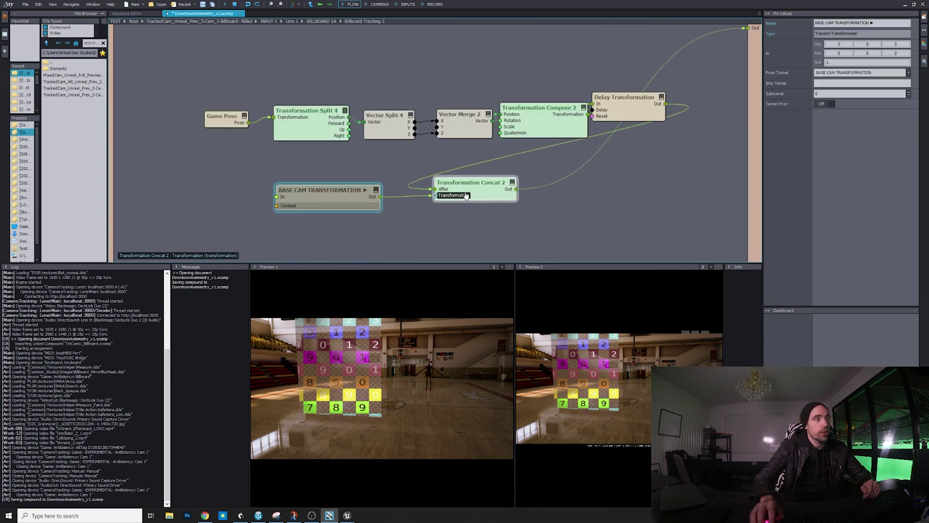
left_click_drag(466, 196, 474, 201)
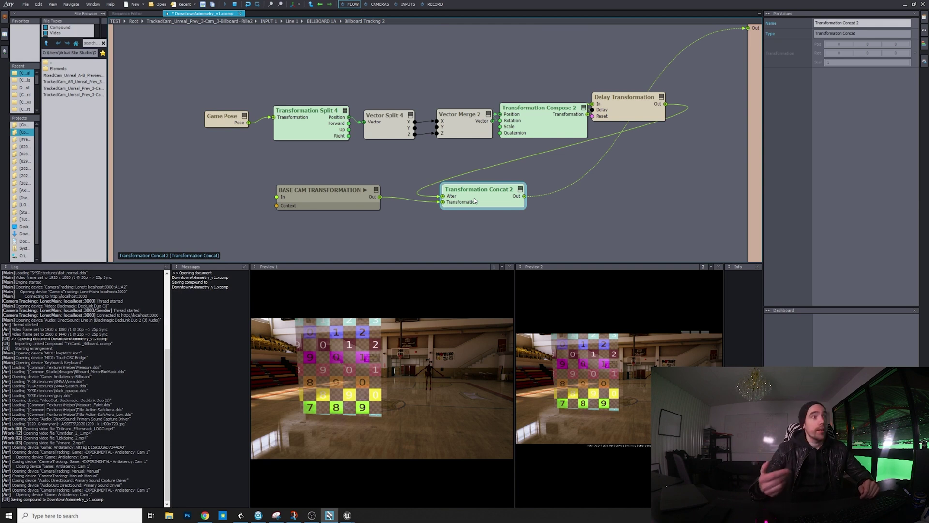
left_click_drag(632, 111, 646, 110)
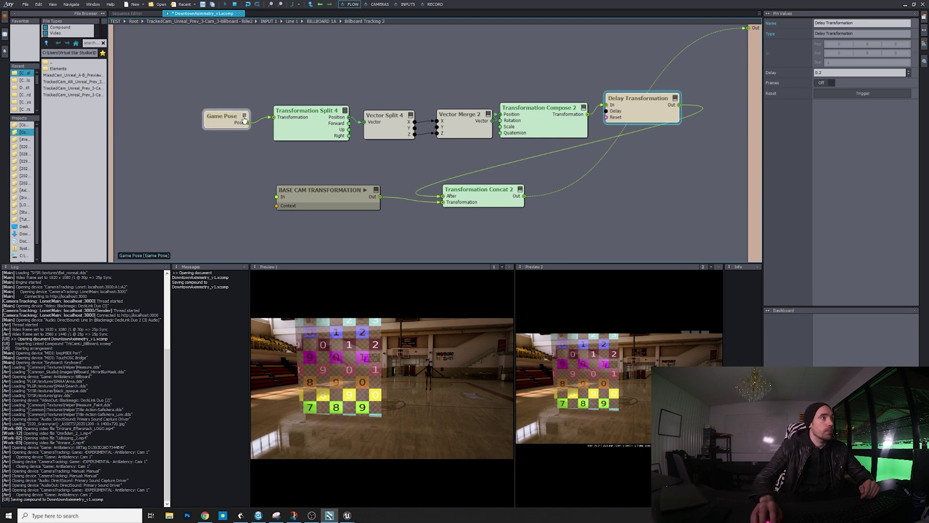
Expose Game Pose's Device pin as a compound input named Tracking Device.
scroll(227, 118, "up", 2)
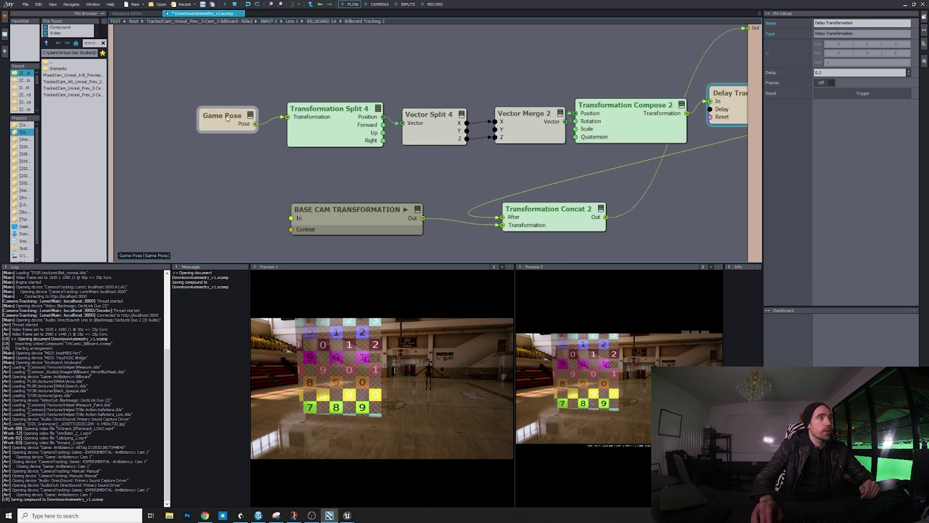
left_click(250, 116)
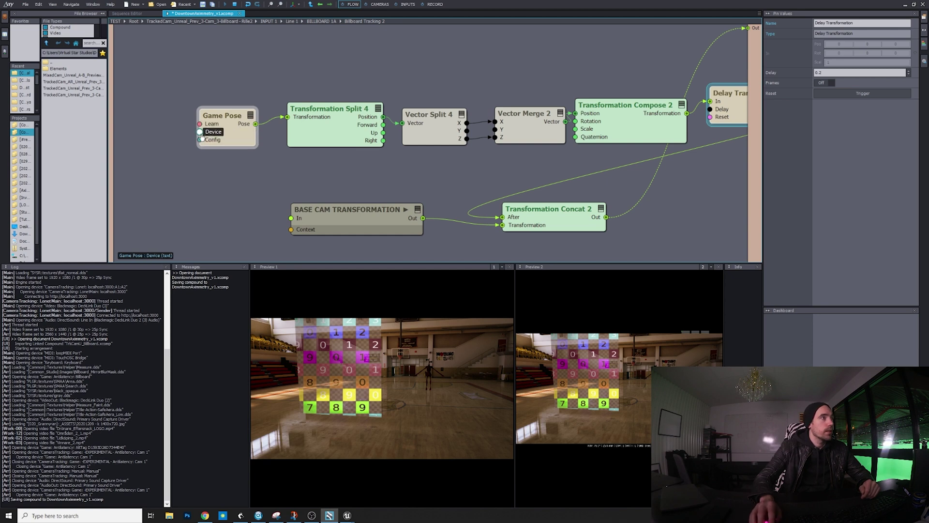
left_click_drag(199, 132, 111, 39)
type("Tra")
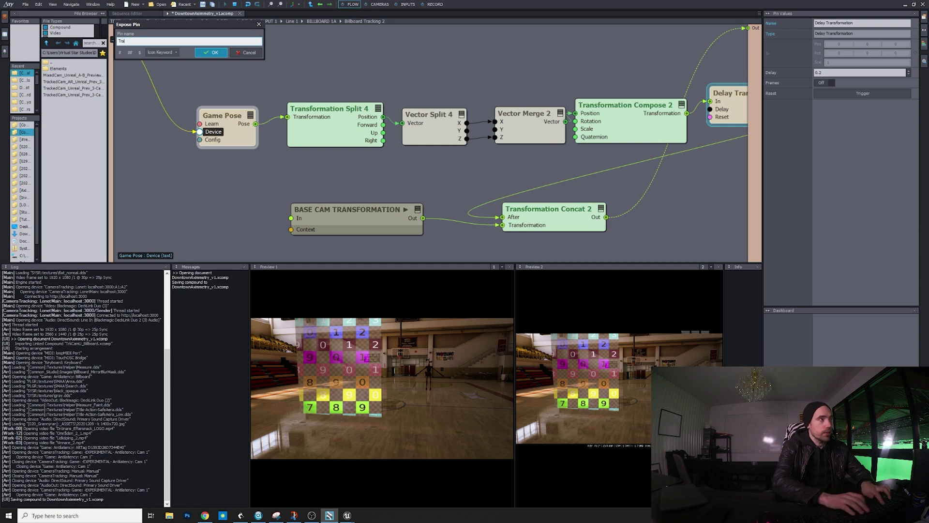
type("cking Device")
key("Return")
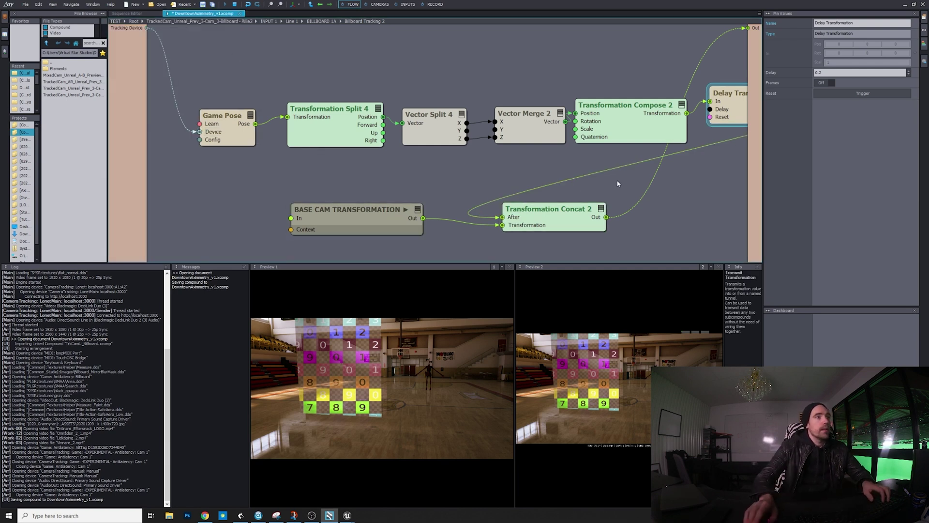
Expose the Delay Transformation's Delay pin as a compound input named Billboard Delay.
right_click_drag(616, 180, 554, 167)
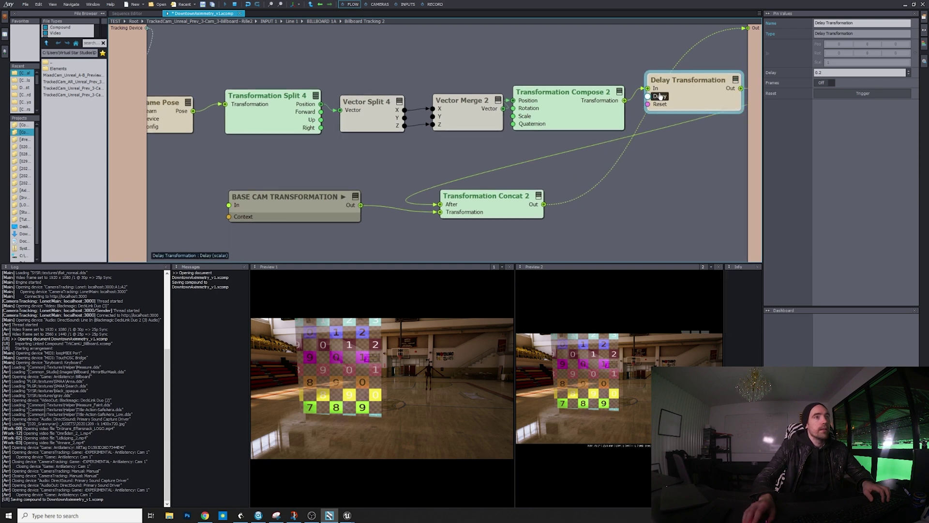
left_click_drag(656, 96, 139, 42)
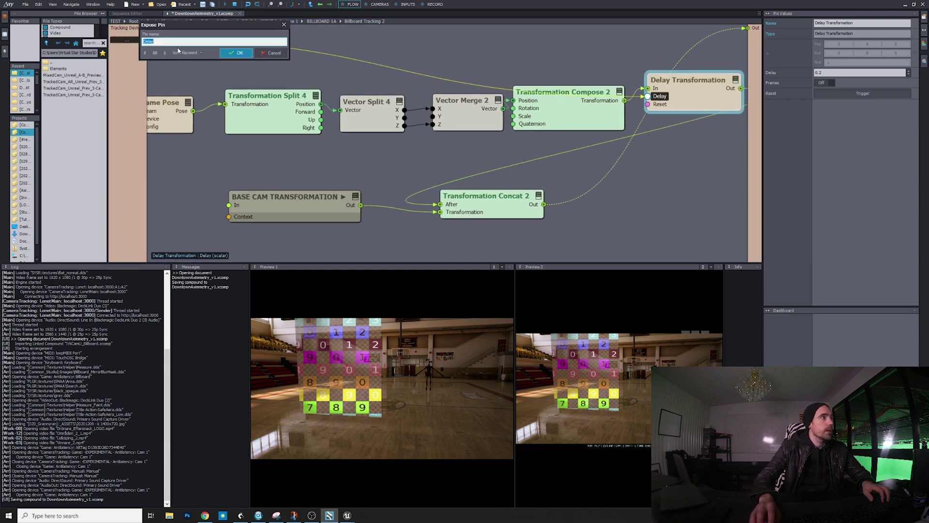
type("Billboard")
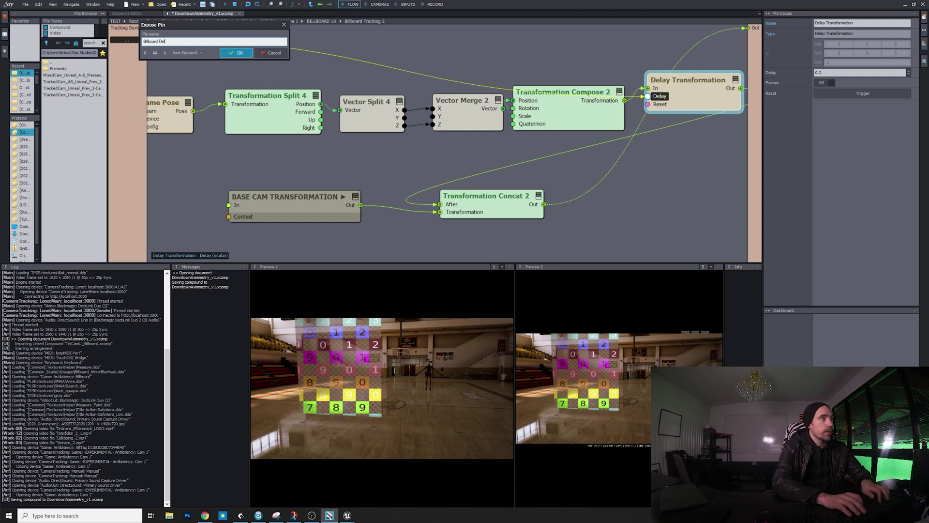
type("ay")
key("Return")
Insert an If Transformation module, feed Transformation Concat 2 into its Then pin, and connect its output to the compound's Out.
left_click_drag(477, 204, 493, 198)
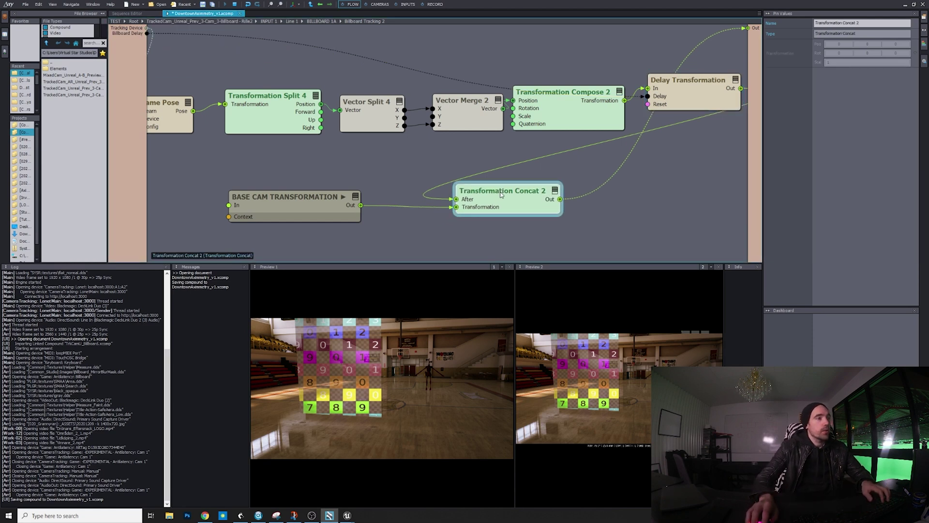
scroll(593, 223, "down", 2)
right_click(597, 224)
left_click(584, 227)
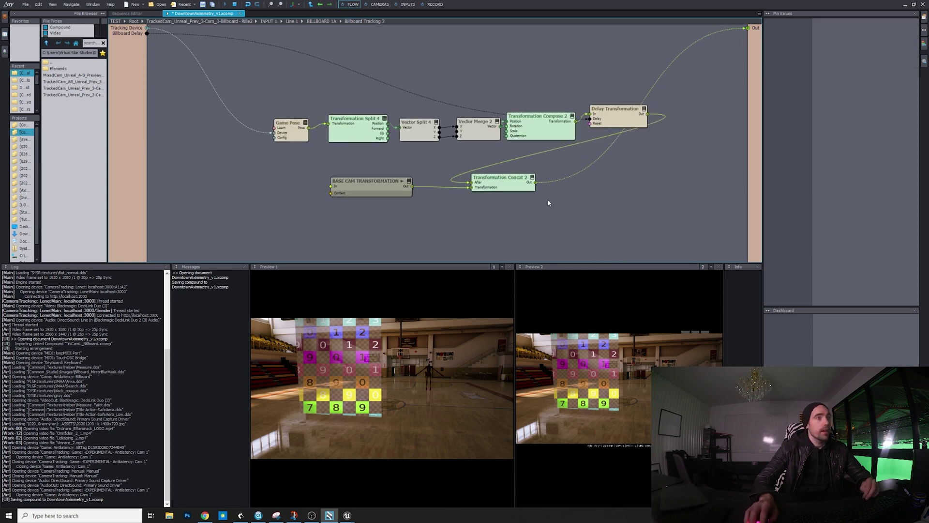
right_click(584, 196)
left_click(595, 199)
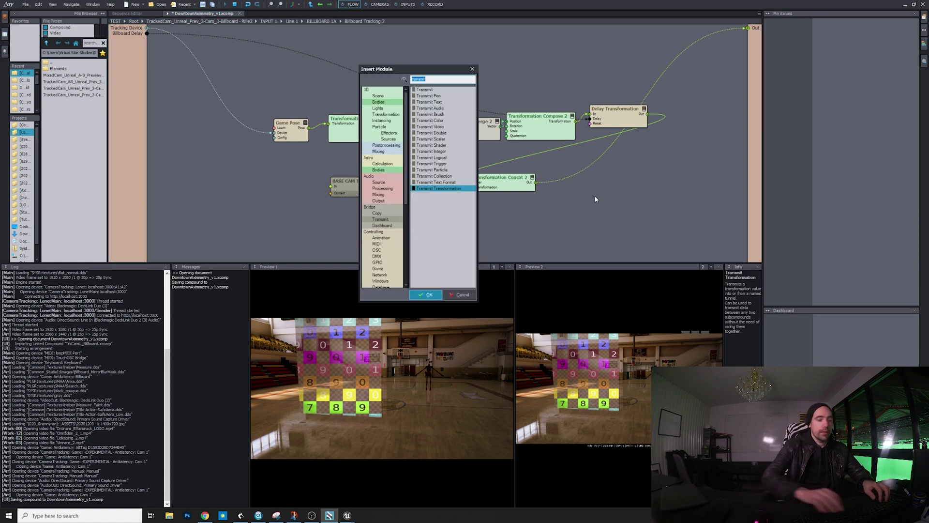
type("if")
key("Return")
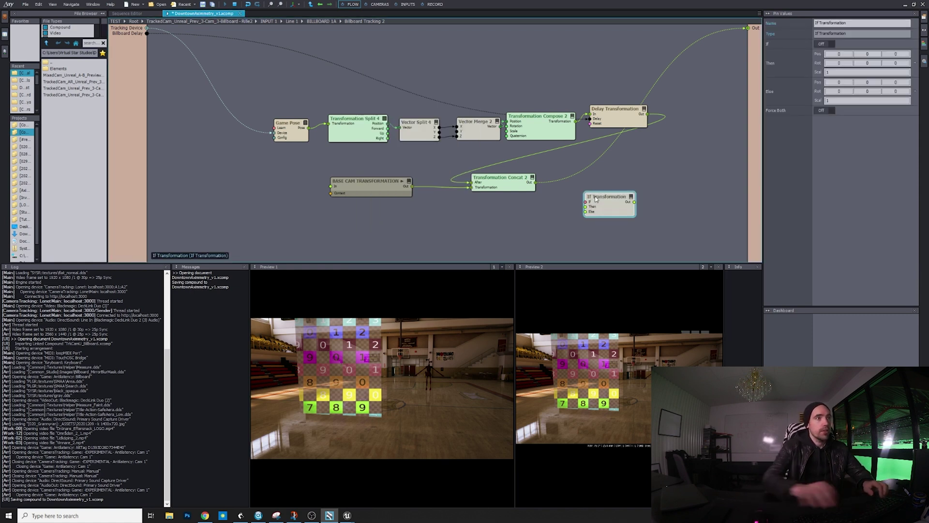
left_click_drag(595, 199, 596, 184)
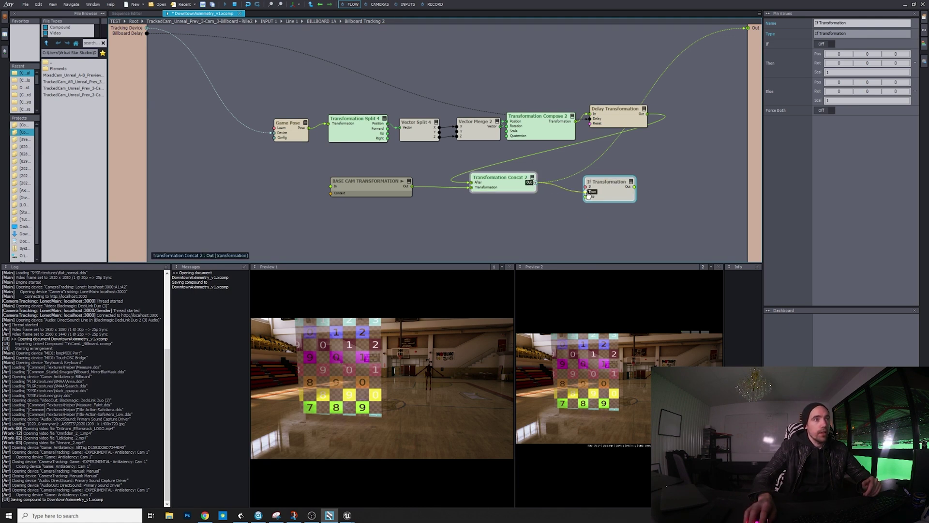
left_click_drag(588, 195, 587, 192)
left_click_drag(728, 46, 747, 27)
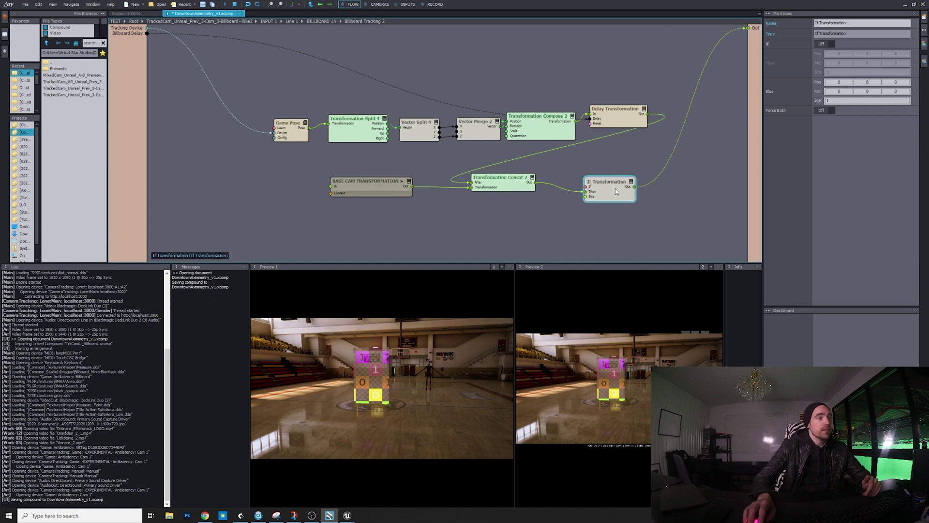
right_click(288, 178)
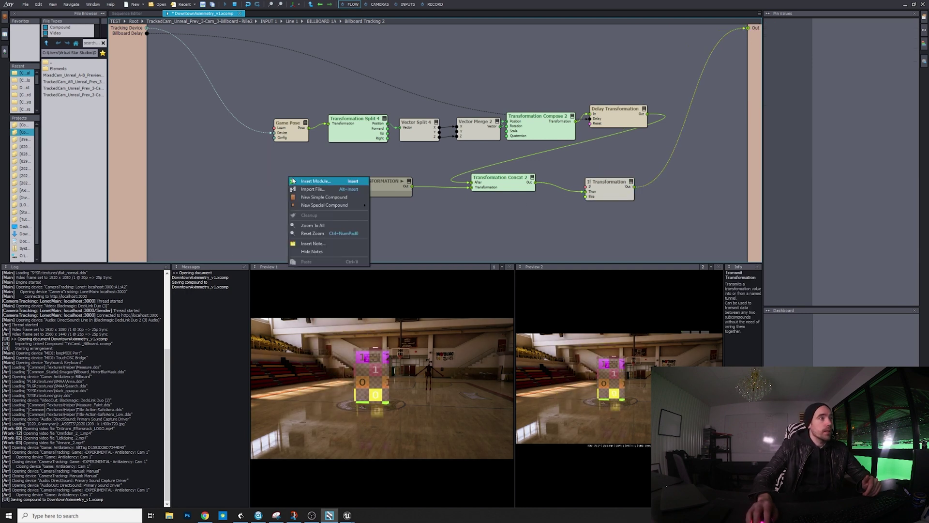
left_click(293, 180)
type("copy tri")
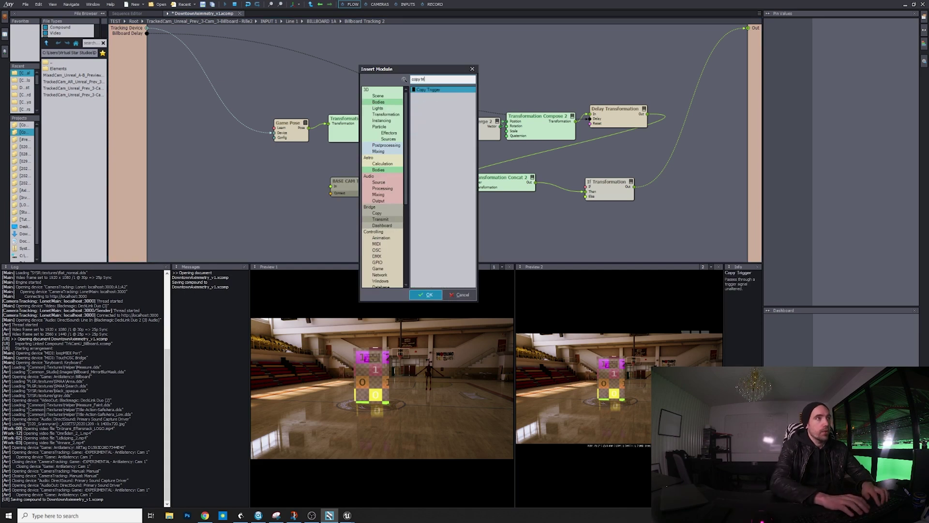
key("Return")
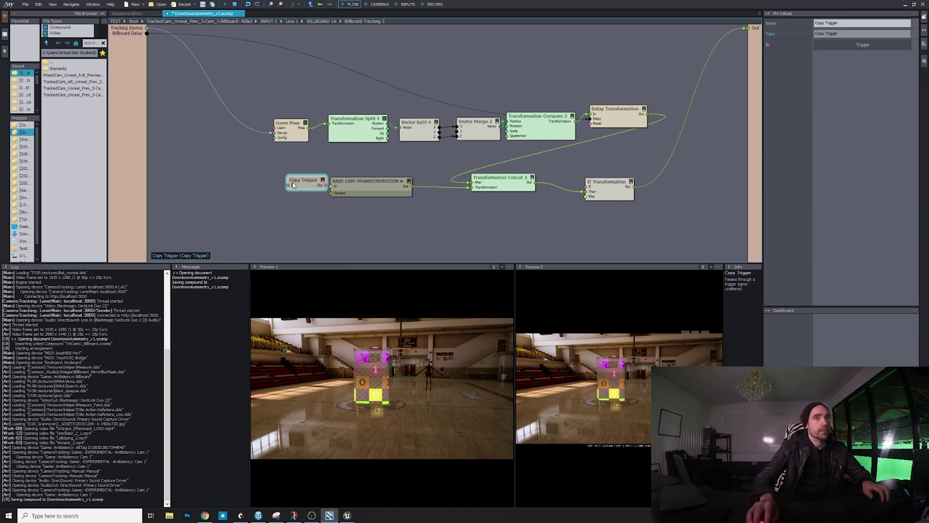
key("Delete")
Insert a Copy Logical module and place it between Game Pose and BASE CAM TRANSFORMATION.
right_click(300, 182)
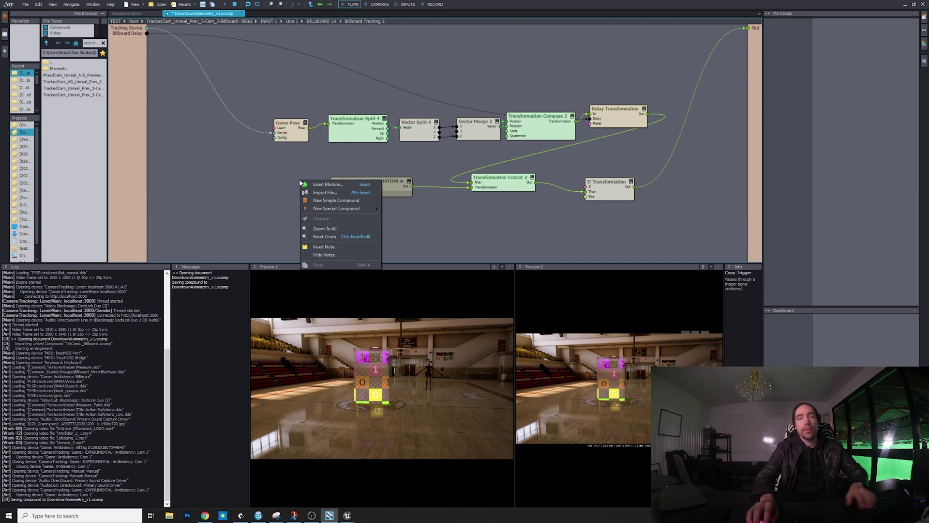
left_click(325, 184)
type("copy")
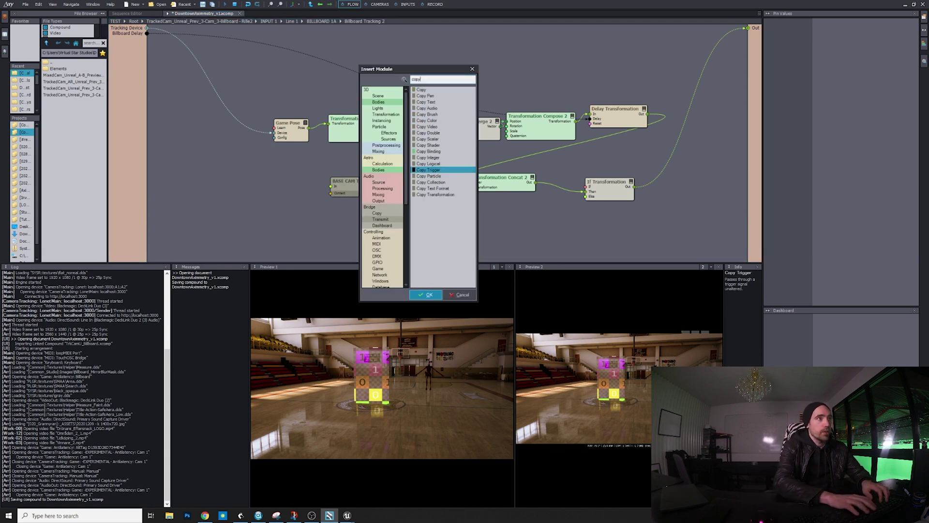
double_click(445, 164)
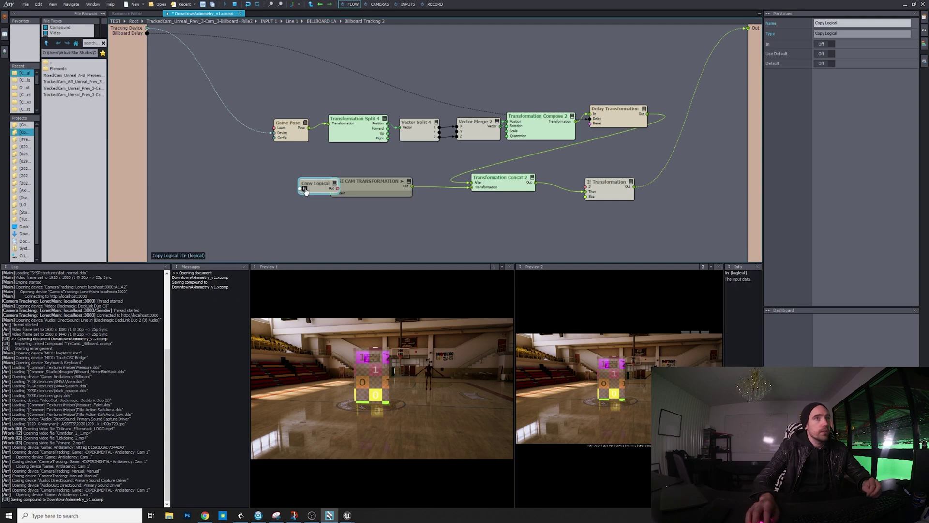
left_click_drag(311, 188, 283, 171)
Rename the Copy Logical module to Tracking On.
left_click(780, 24)
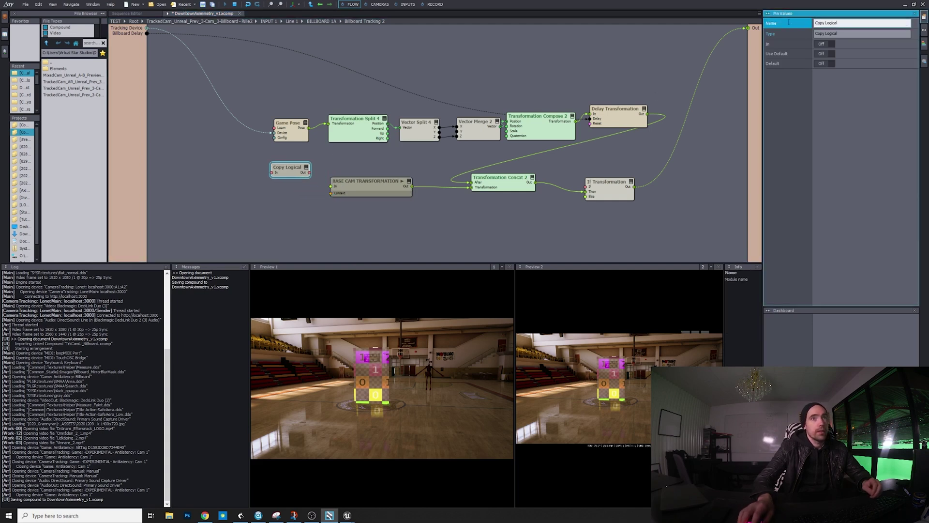
type("Tracking")
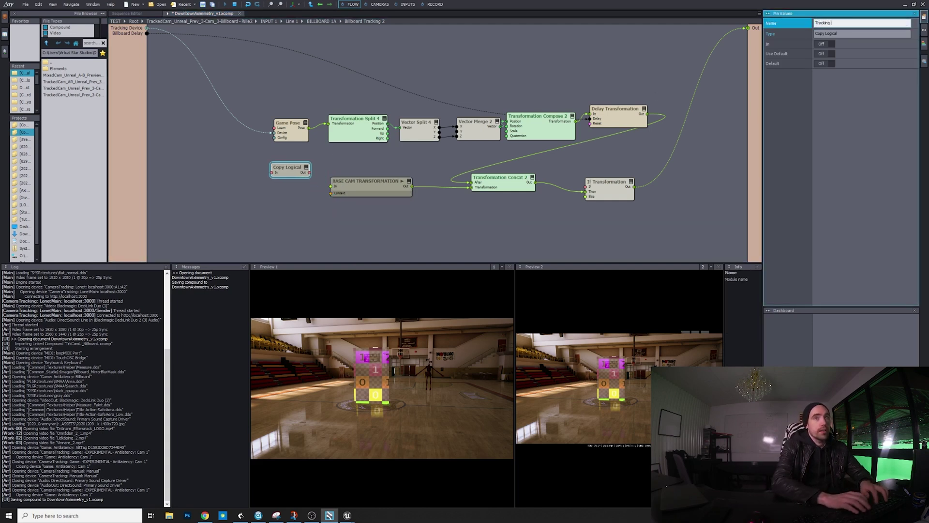
type(" On")
key("Return")
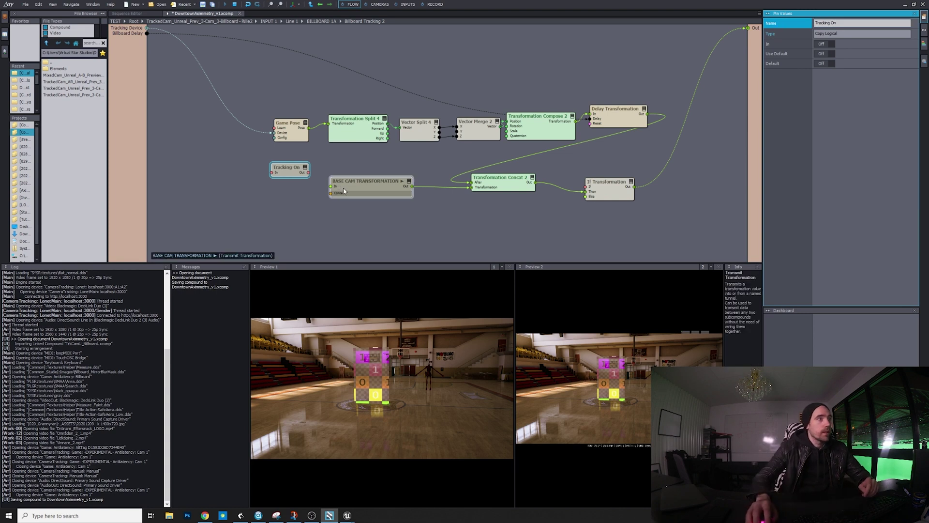
Connect Tracking On to the If pin of If Transformation and expose its In pin as a compound input named In.
left_click_drag(310, 175, 586, 187)
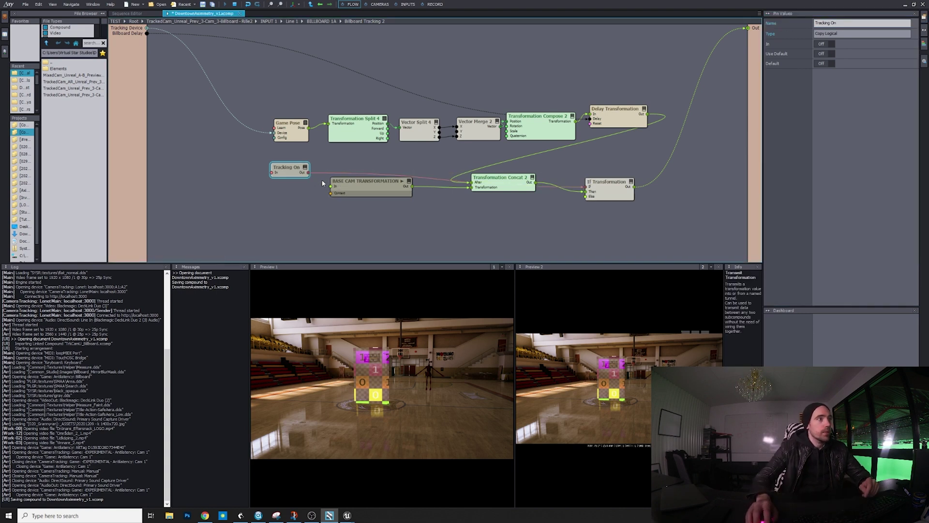
left_click_drag(160, 57, 143, 39)
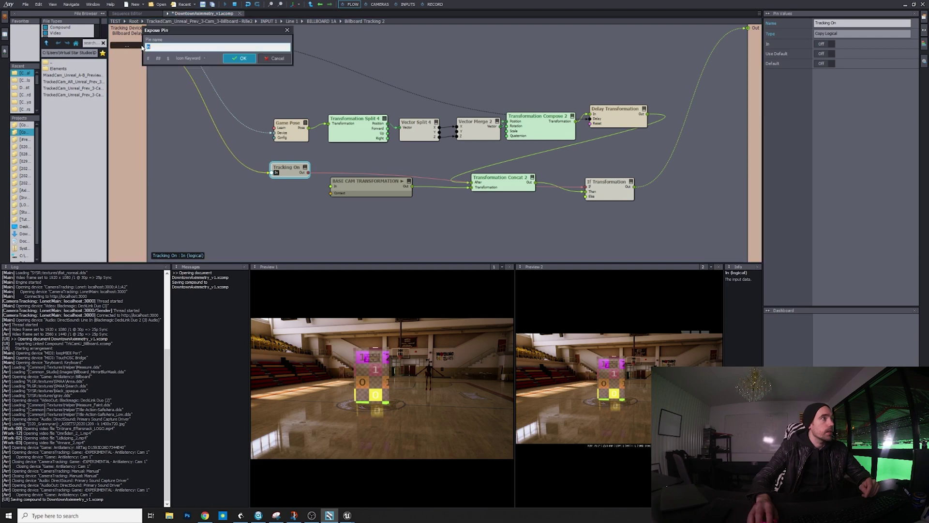
left_click(238, 59)
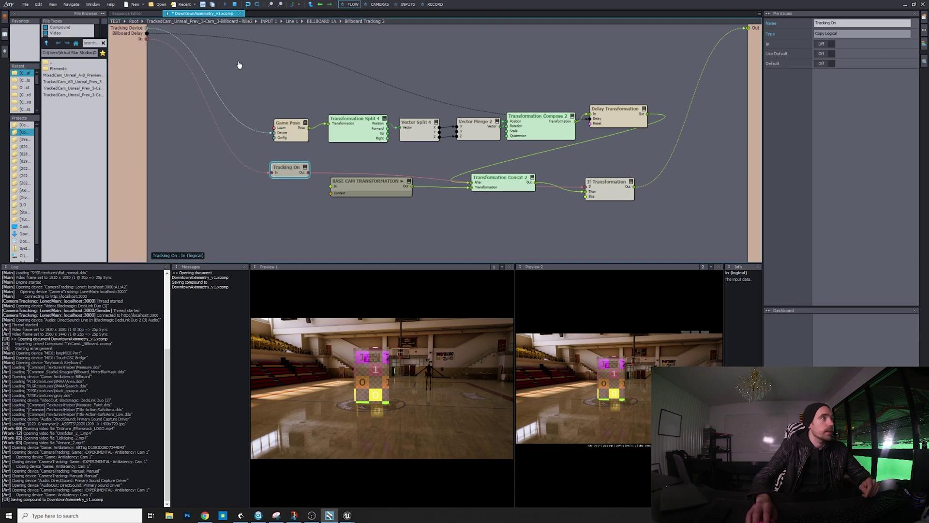
Return to the BILLBOARD 1A compound, move Billboard Tracking 2 closer to Billboard Tracking, and check BILLBOARD 1A on the Inputs board.
left_click(322, 23)
left_click_drag(379, 146, 399, 95)
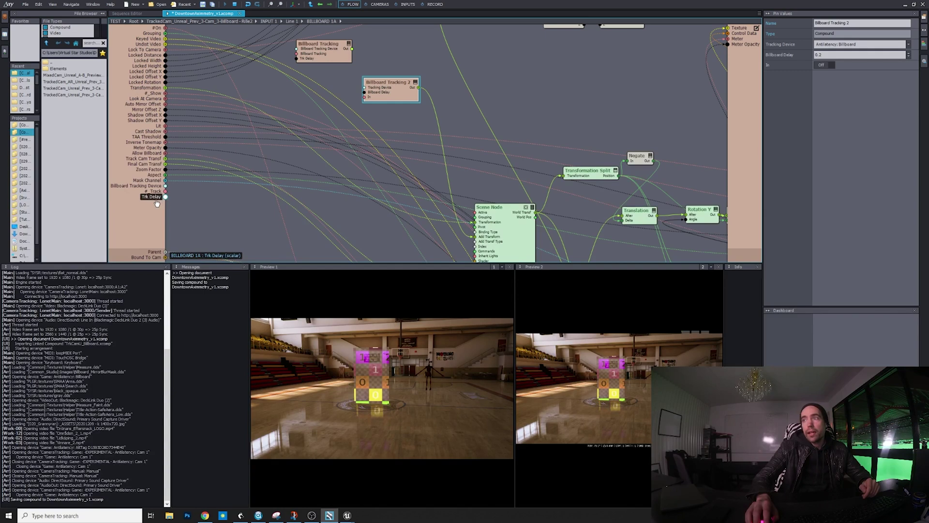
left_click(407, 4)
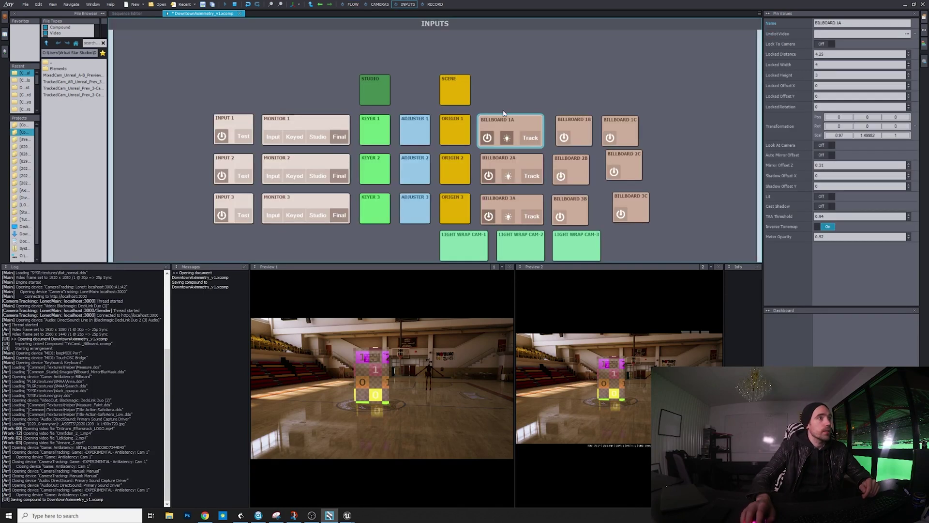
left_click(353, 4)
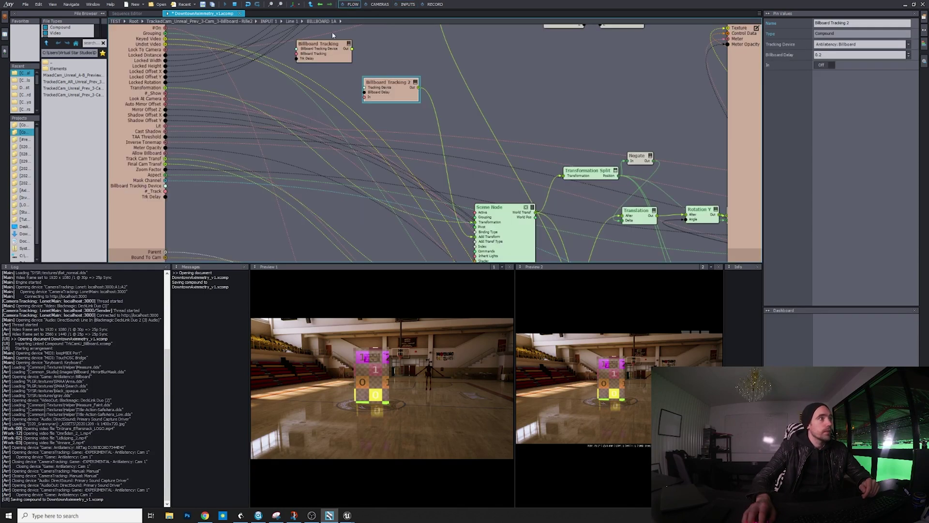
Remove the Billboard Tracking Device, #_Track and Trk Delay input pins from the BILLBOARD 1A compound.
right_click(159, 190)
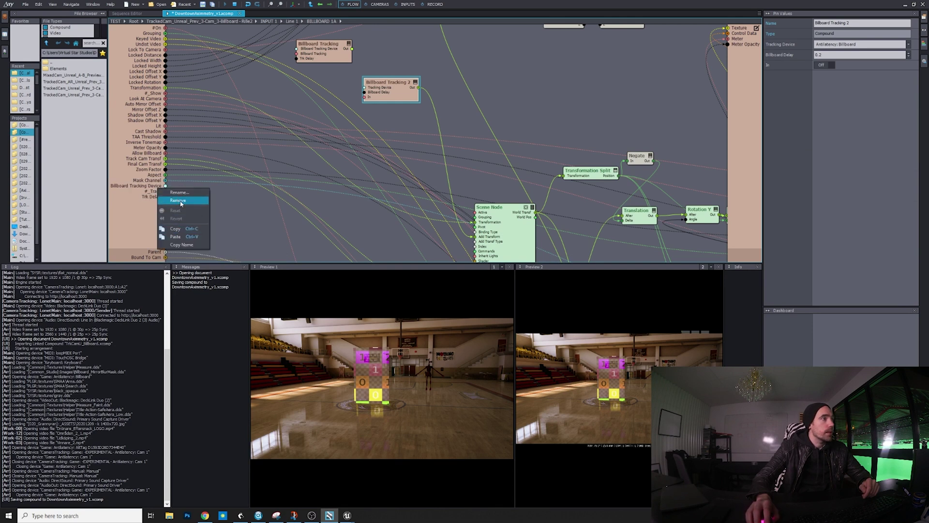
left_click(181, 200)
right_click(141, 188)
left_click(163, 203)
right_click(130, 188)
left_click(152, 203)
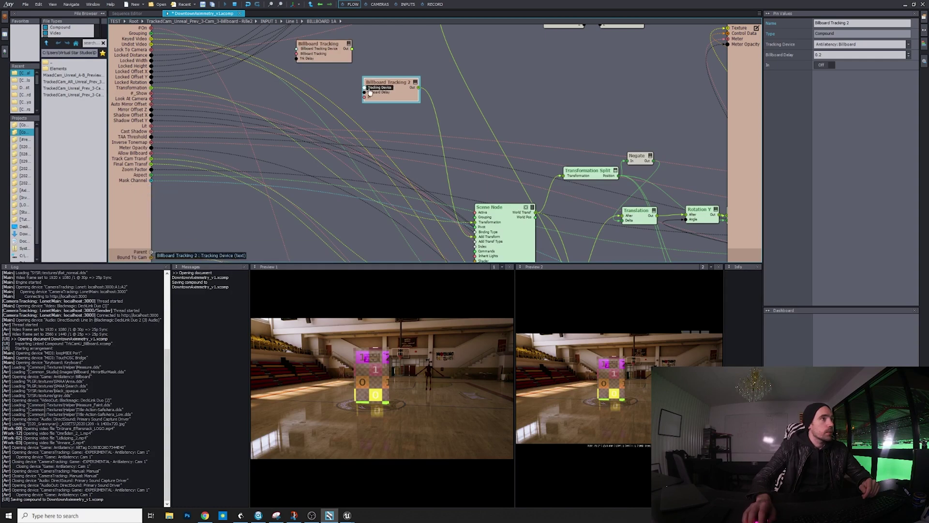
Expose Billboard Tracking 2's Tracking Device and Billboard Delay pins as inputs of the BILLBOARD 1A compound, keeping their names.
left_click_drag(364, 91, 148, 191)
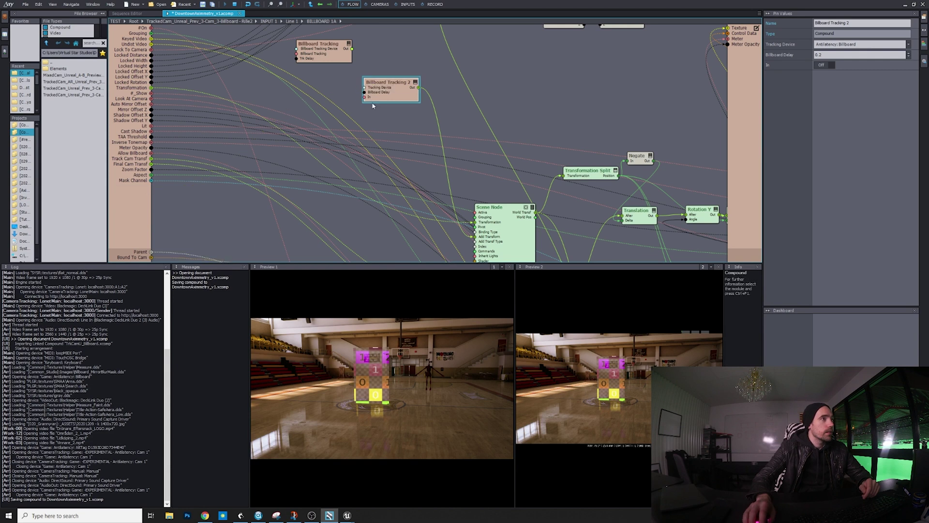
left_click_drag(365, 88, 145, 187)
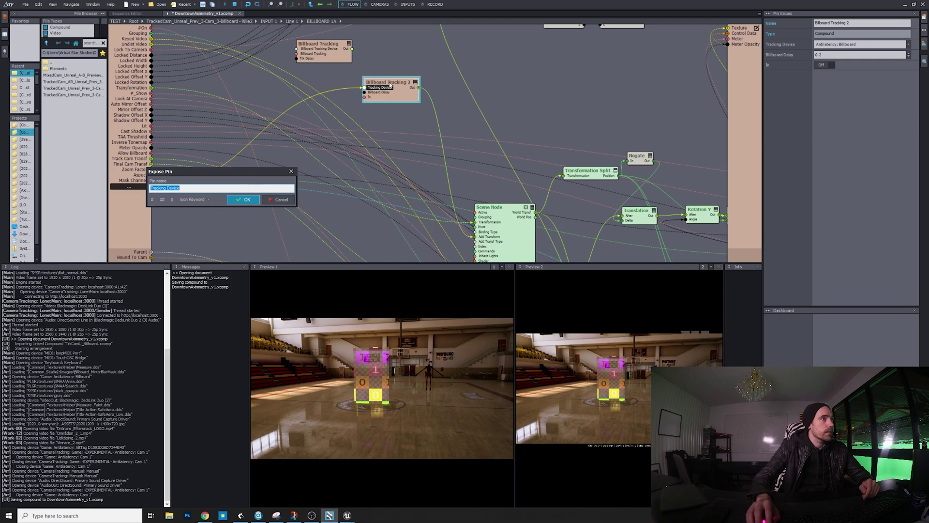
left_click(245, 199)
left_click_drag(364, 92, 146, 195)
left_click(242, 207)
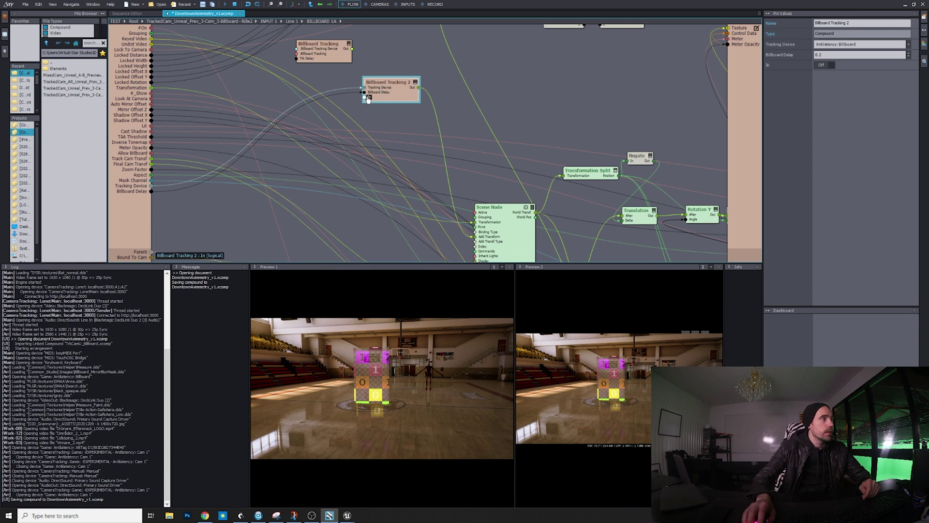
Expose Billboard Tracking 2's In pin as a BILLBOARD 1A compound input named #_Trk.
left_click_drag(252, 148, 142, 204)
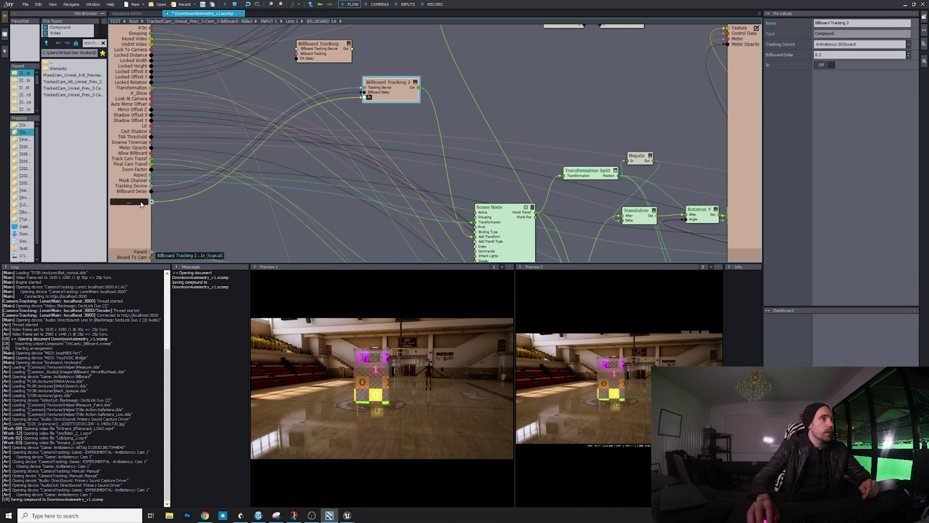
left_click(141, 204)
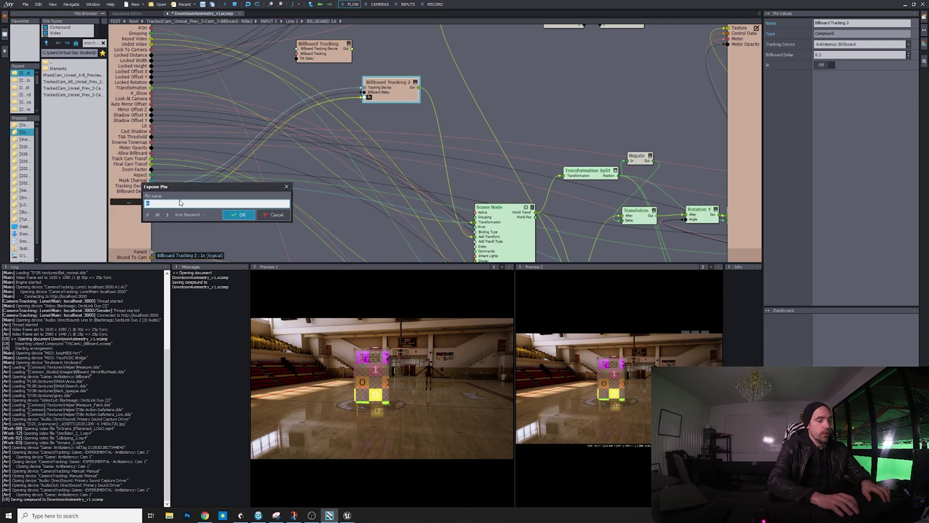
type("#I")
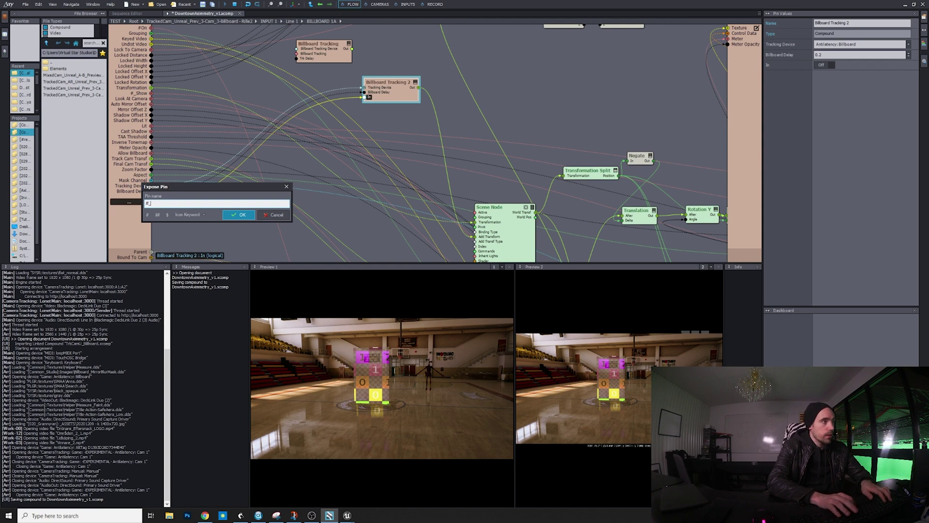
type("_Tr")
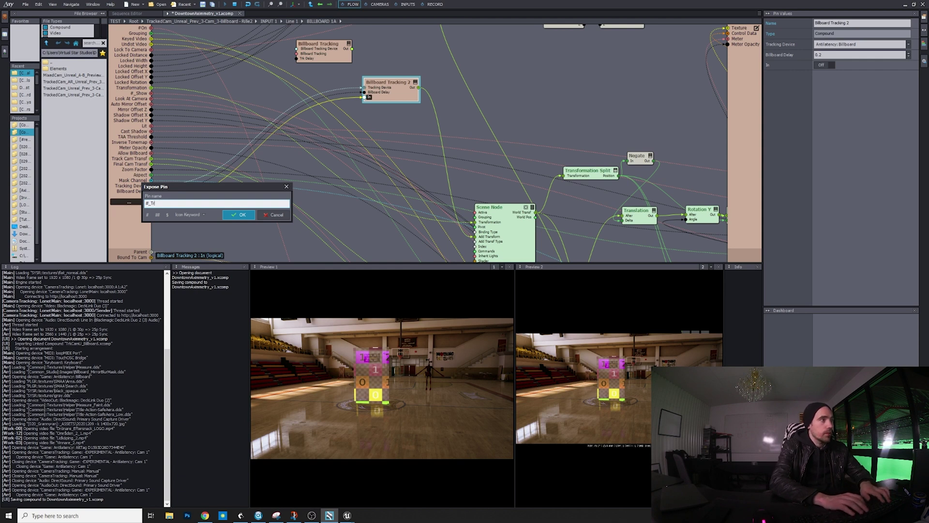
type("k")
key("Return")
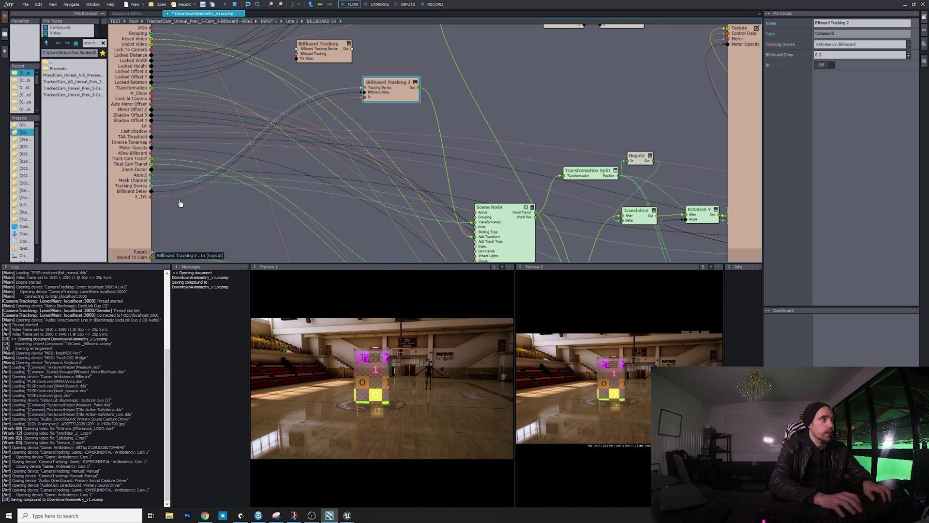
Check the new tracking switch on the Inputs board, and rename BILLBOARD 1A's #_Trk input pin to #_Track in the flow.
left_click(401, 5)
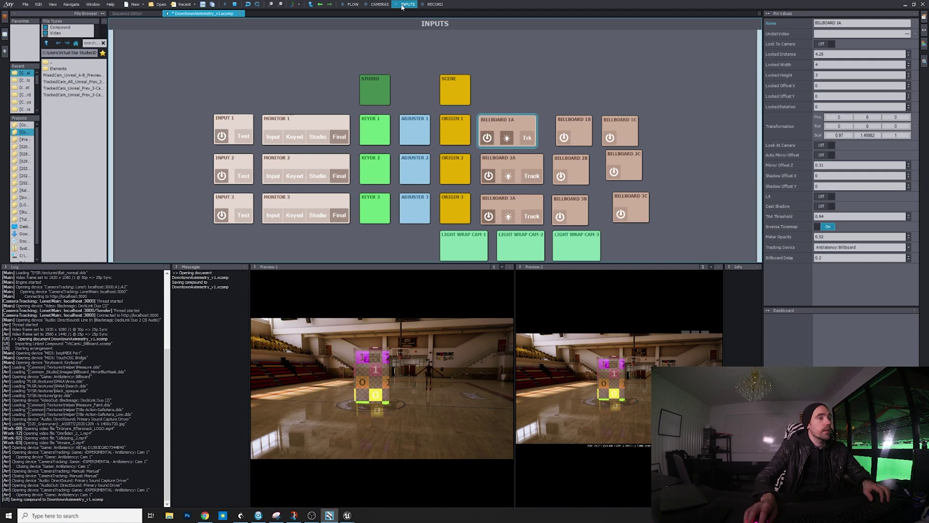
left_click(349, 6)
right_click(144, 197)
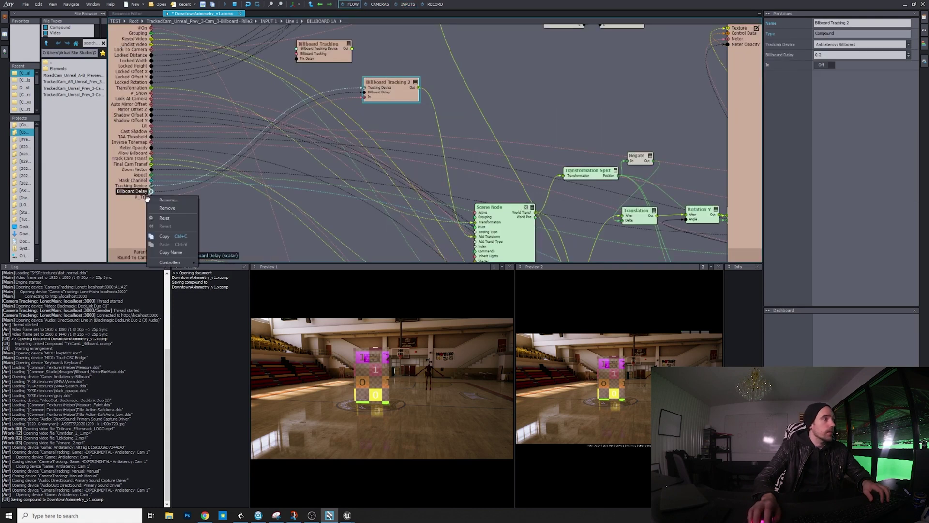
left_click(161, 203)
left_click(192, 205)
key("BackSpace")
type("ack")
key("Return")
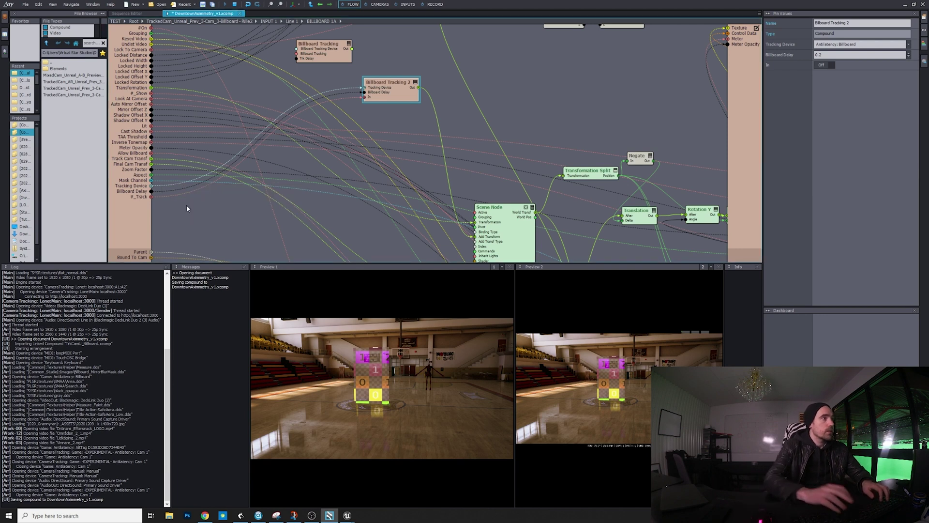
Test tracking on the Inputs board by switching BILLBOARD 1A's Track option on and off repeatedly.
left_click(407, 6)
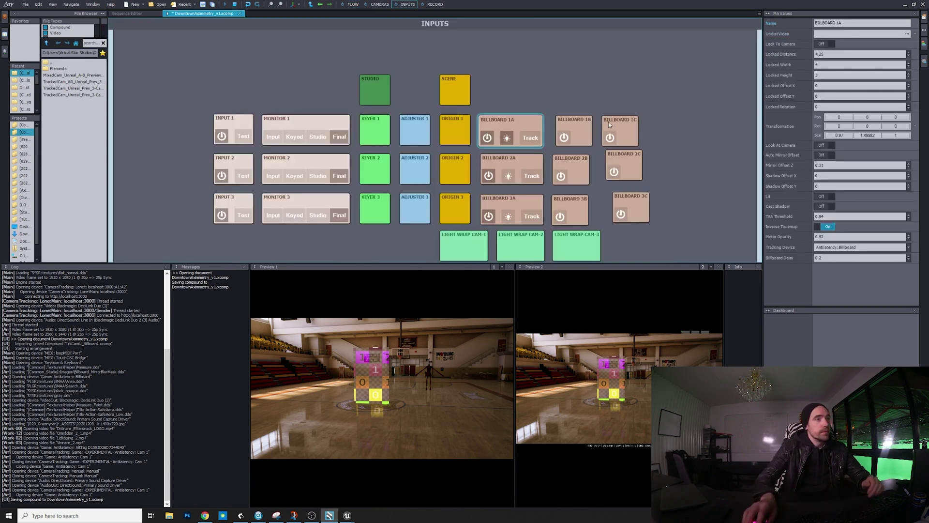
left_click(527, 138)
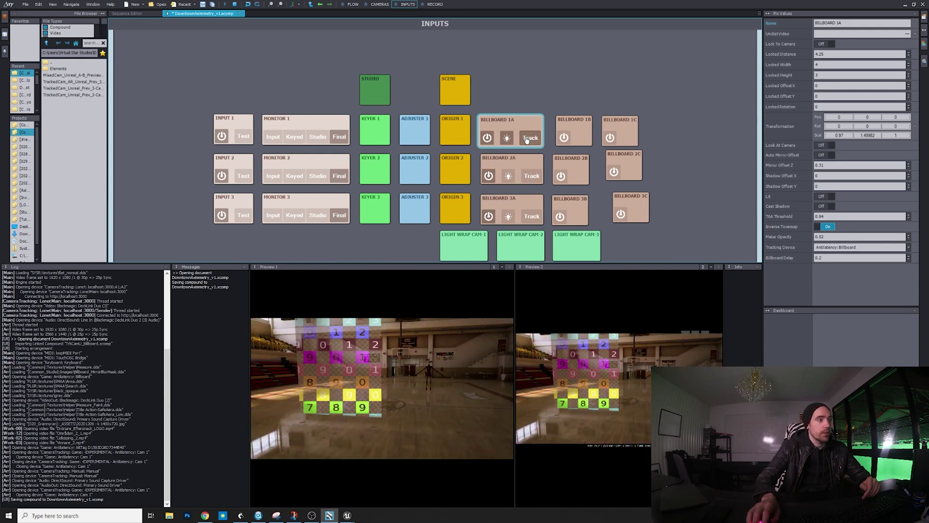
left_click(527, 139)
left_click(527, 139)
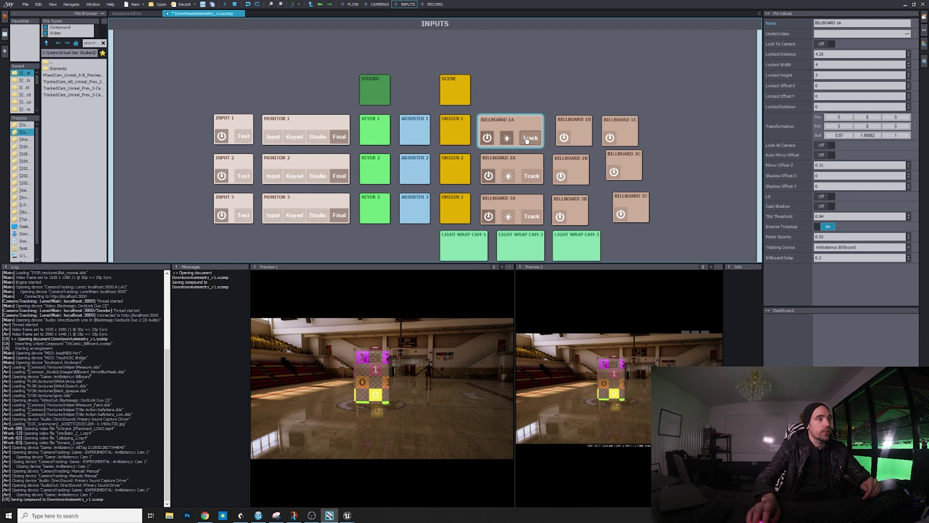
left_click(527, 139)
left_click(527, 139)
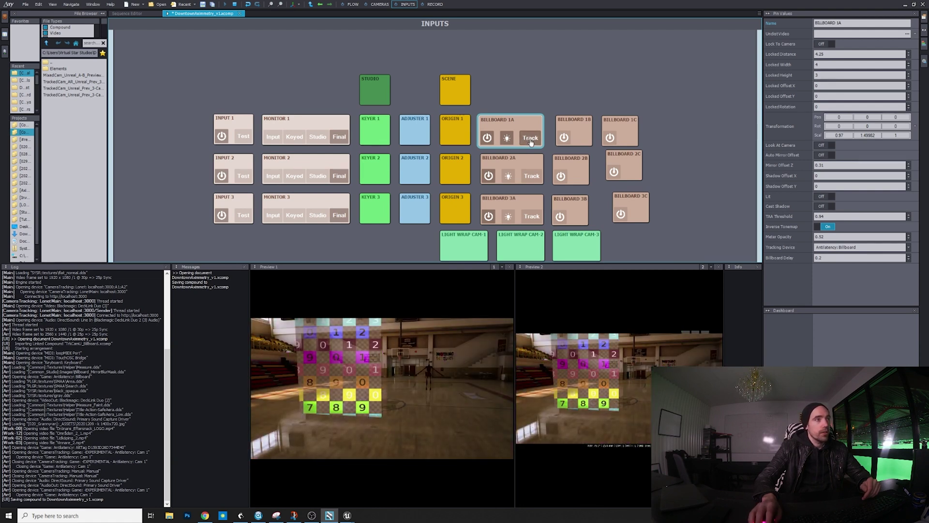
left_click(531, 140)
Switch on BILLBOARD 1B and turn on its Lock To Camera option.
left_click(564, 138)
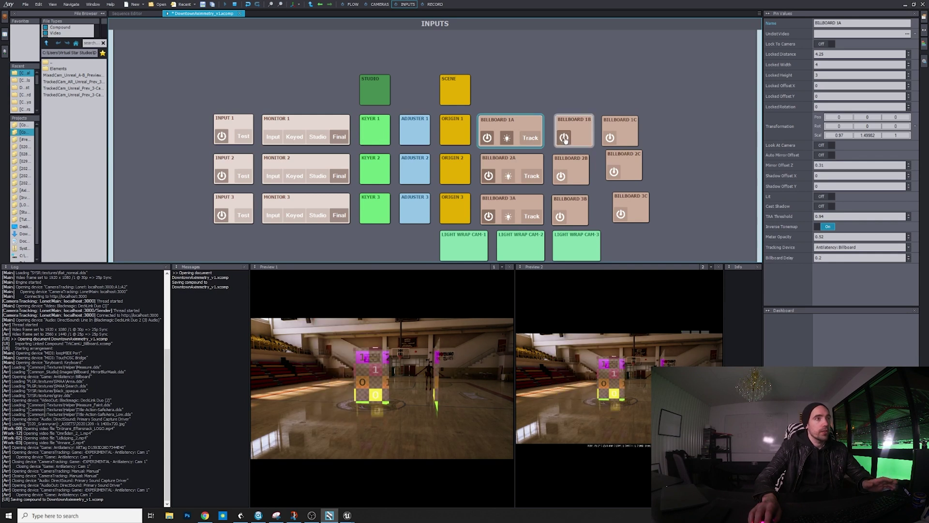
left_click(580, 137)
left_click(821, 44)
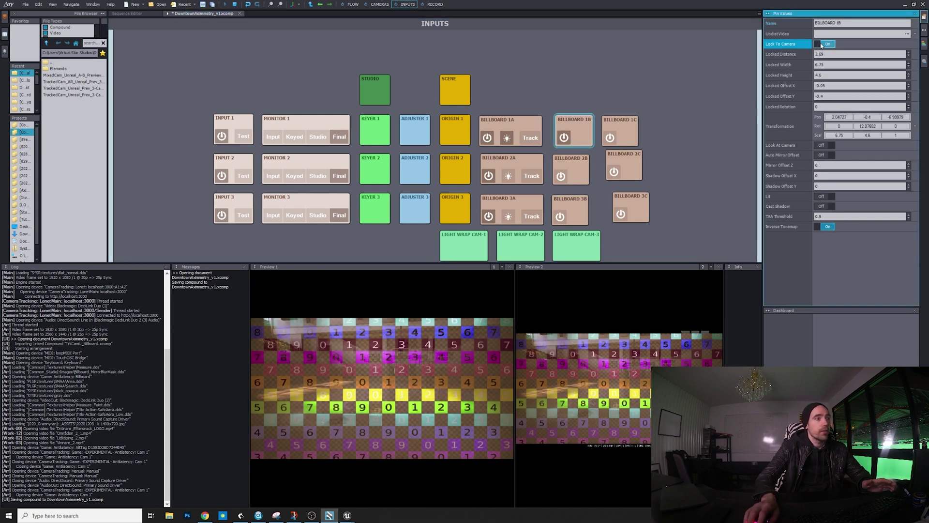
Toggle BILLBOARD 1A's Track option again to compare its tracked and untracked positions, leaving tracking on.
left_click(536, 141)
left_click(536, 140)
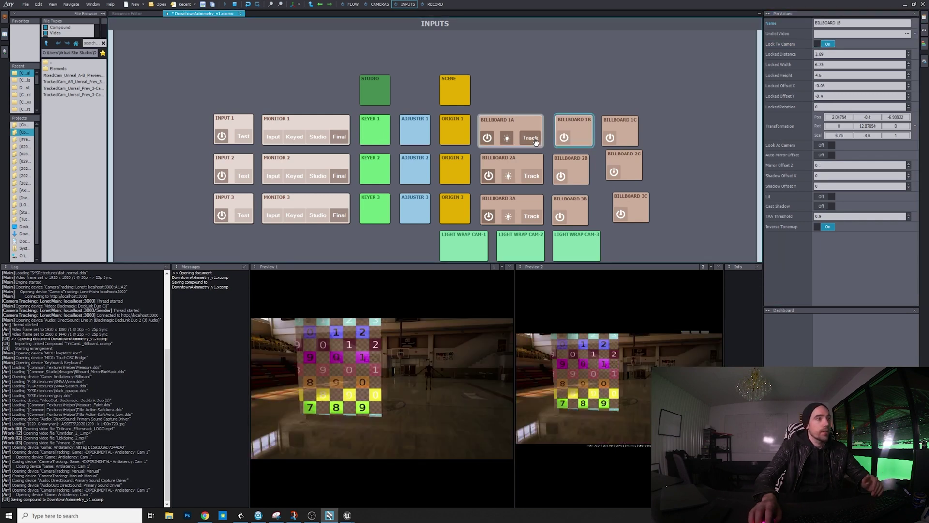
left_click(536, 140)
left_click(536, 140)
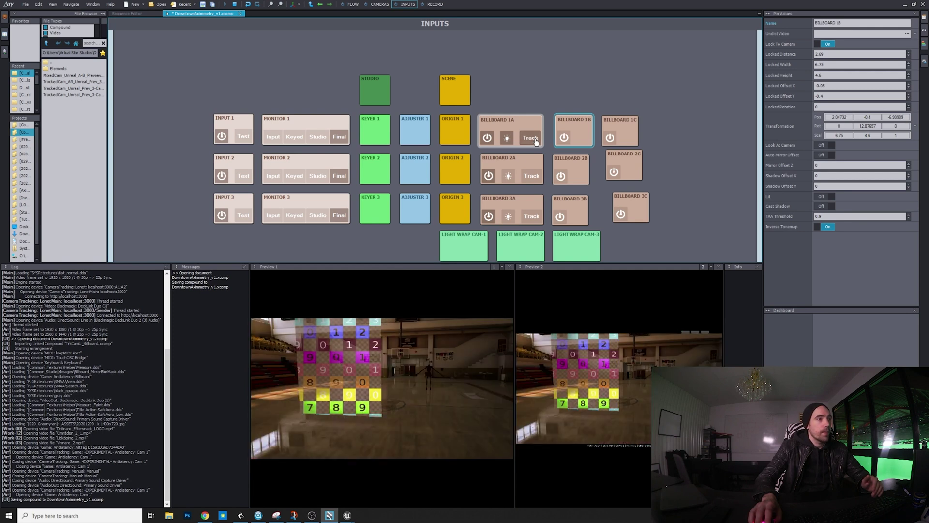
Select BILLBOARD 1A and review its Billboard Delay setting and the available Tracking Device options, keeping Antilatency: Billboard.
left_click(538, 126)
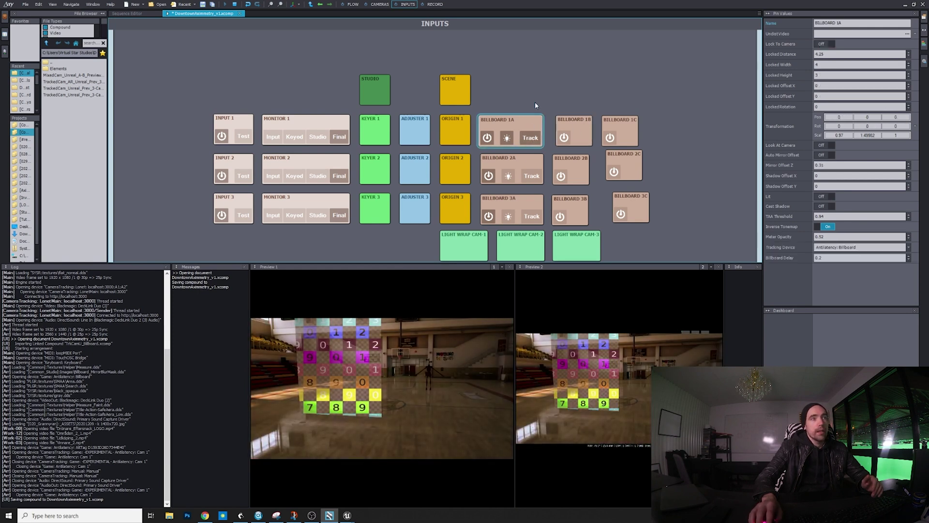
left_click(501, 139)
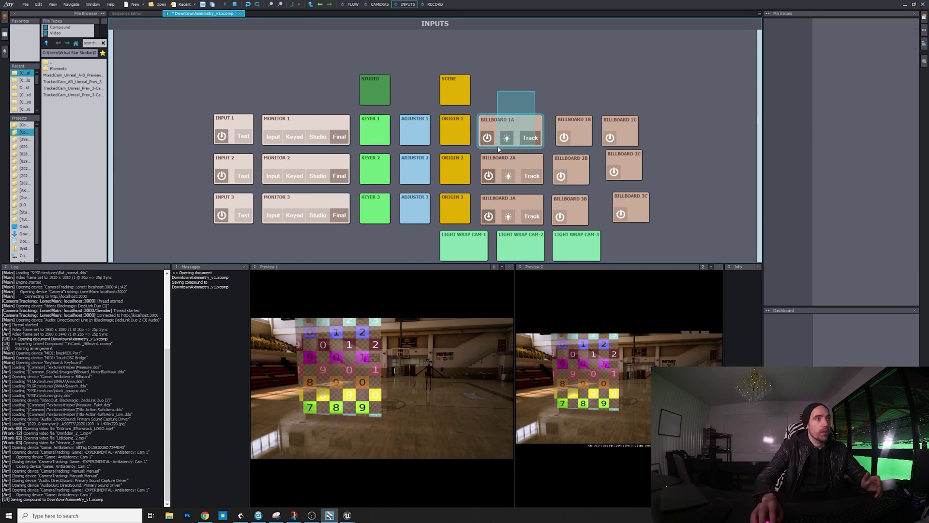
left_click(498, 148)
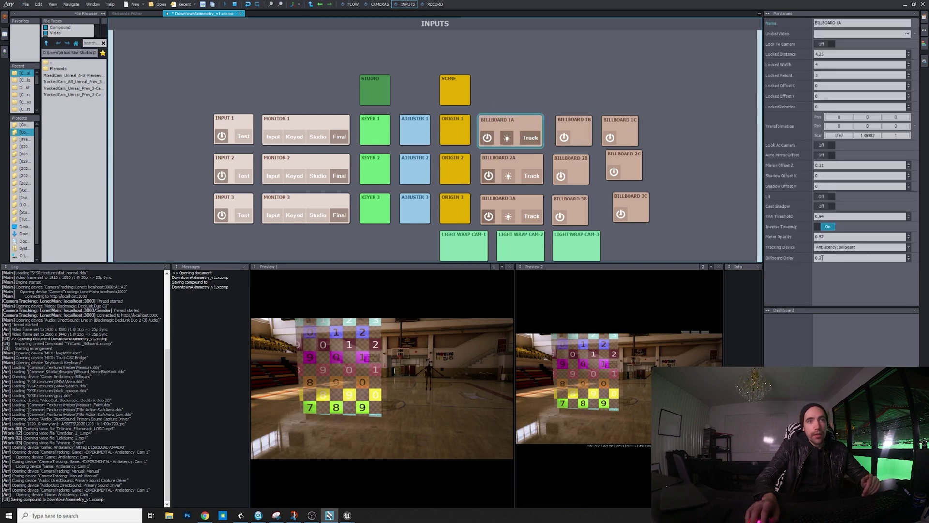
left_click(836, 248)
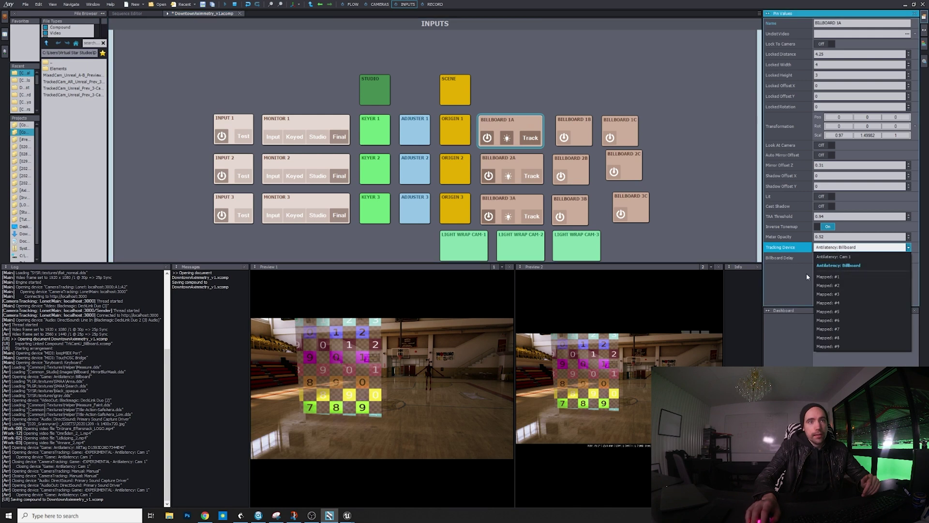
left_click(842, 257)
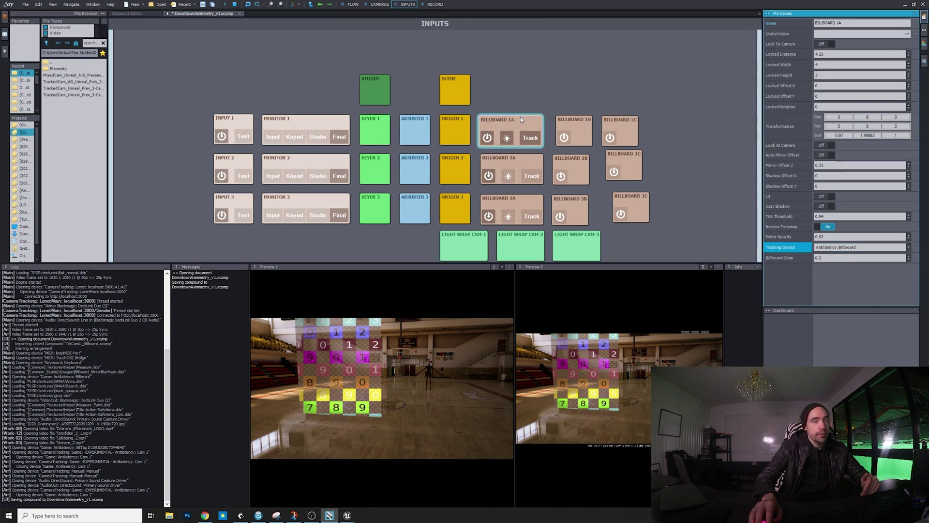
left_click(684, 164)
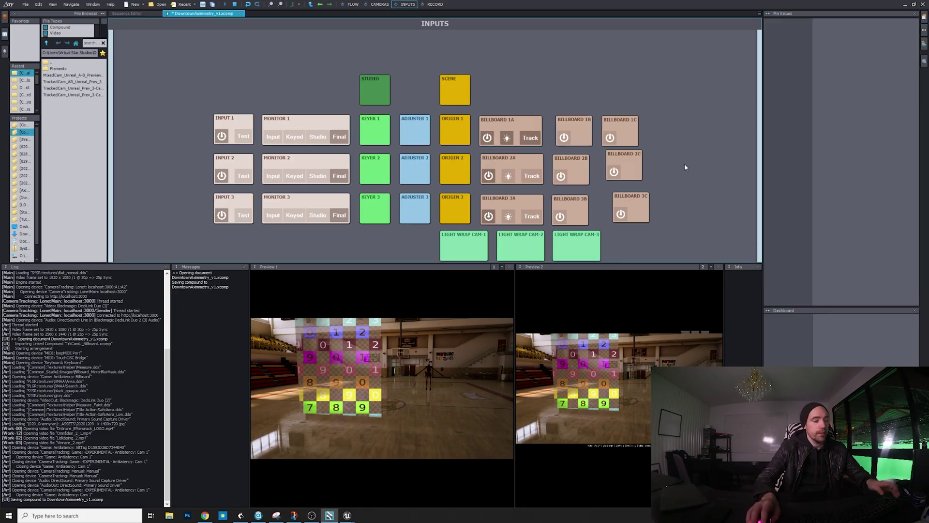